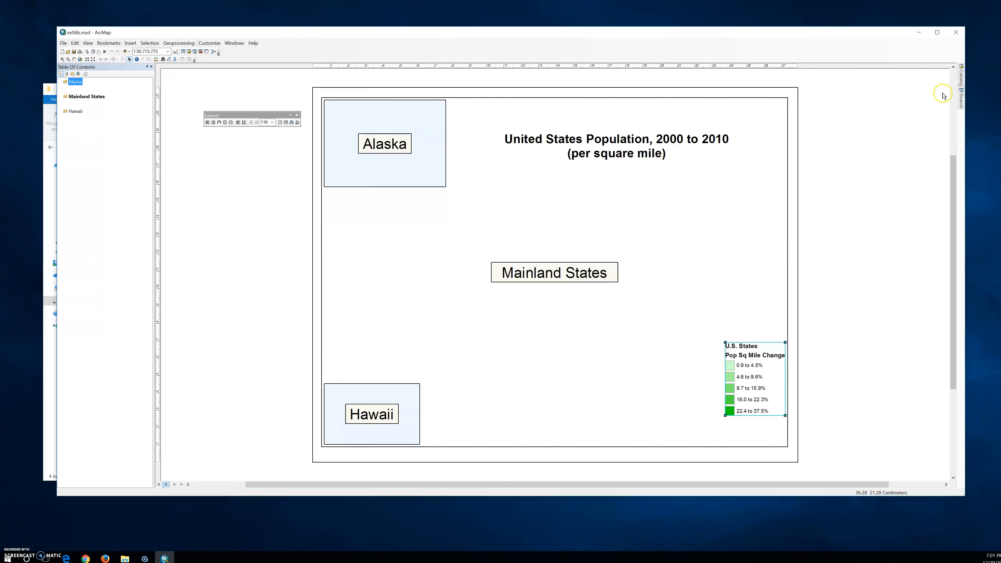
Add USstates.lyr from the Chapter06 Data folder of E:\GTKArcGIS to the Mainland States data frame.
left_click(962, 73)
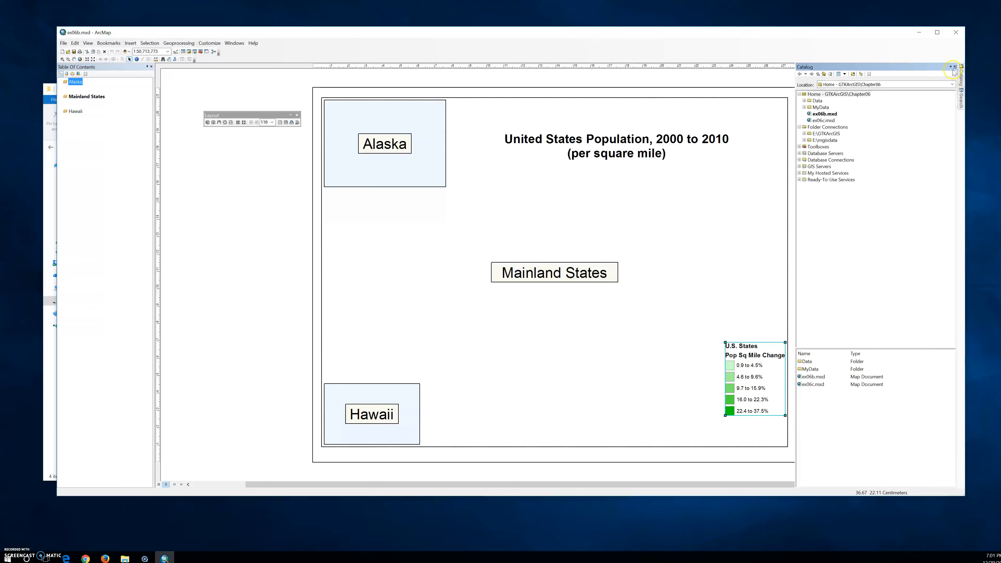
left_click(804, 134)
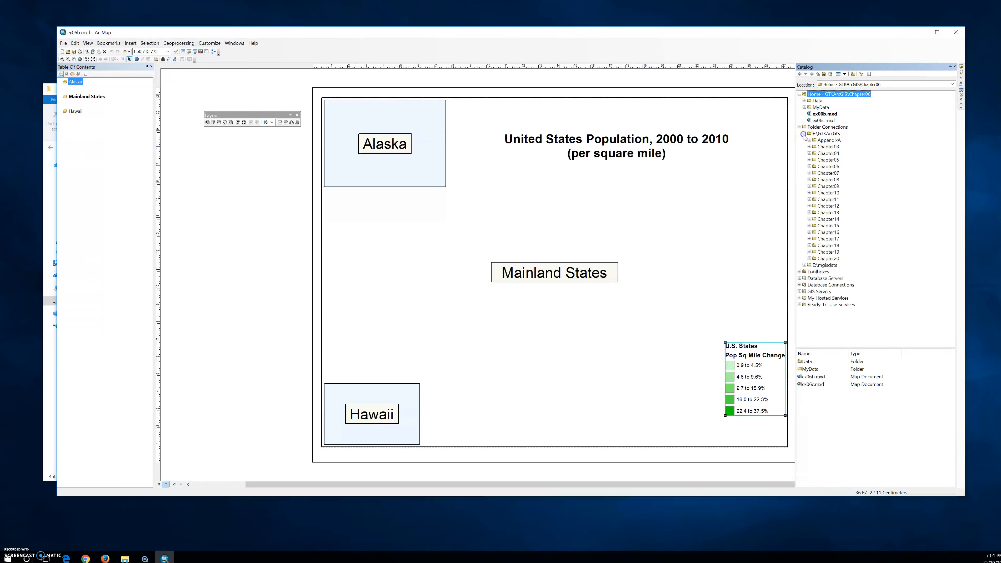
left_click(809, 167)
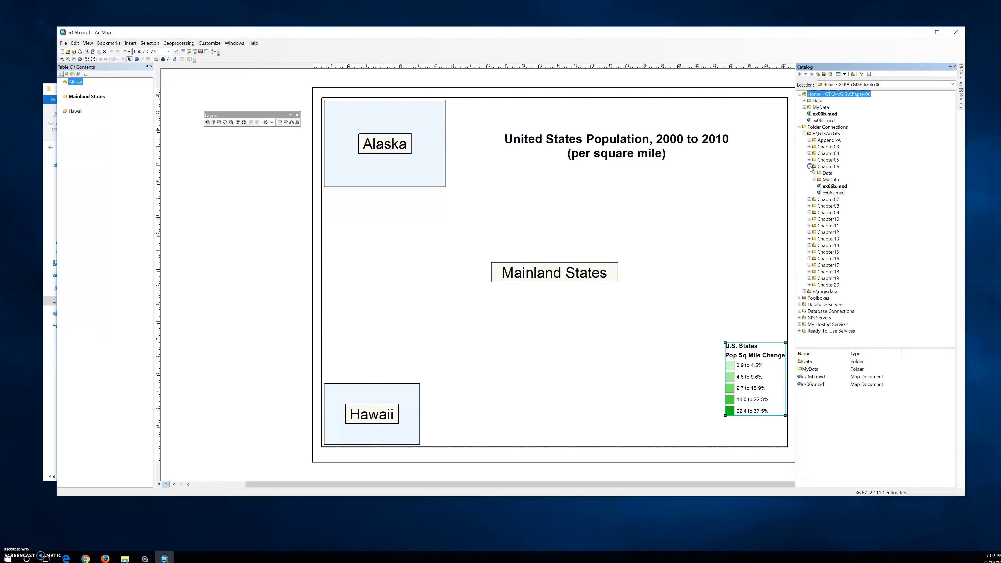
left_click(815, 172)
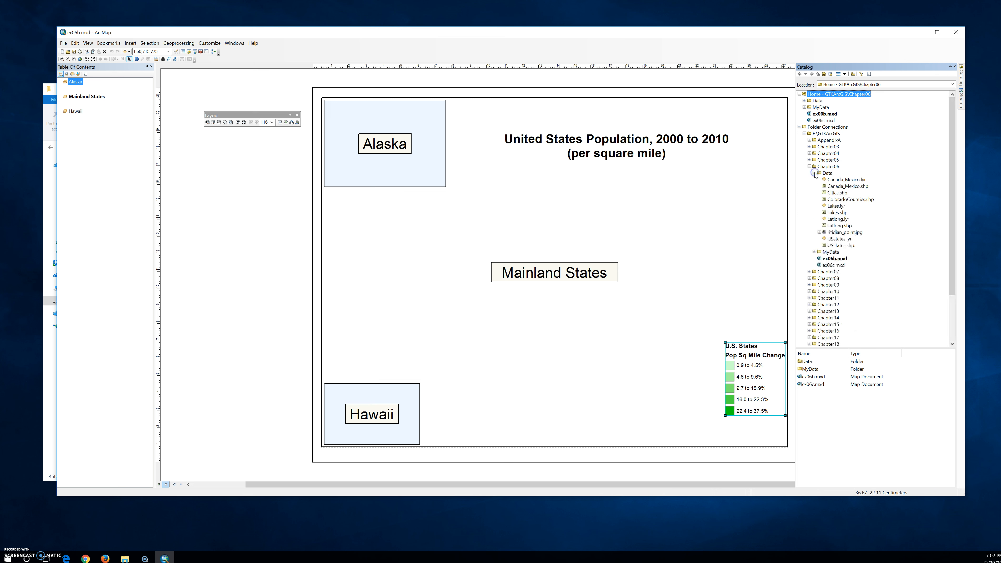
mouse_move(839, 239)
left_mouse_down()
mouse_move(432, 204)
mouse_move(103, 104)
left_mouse_up()
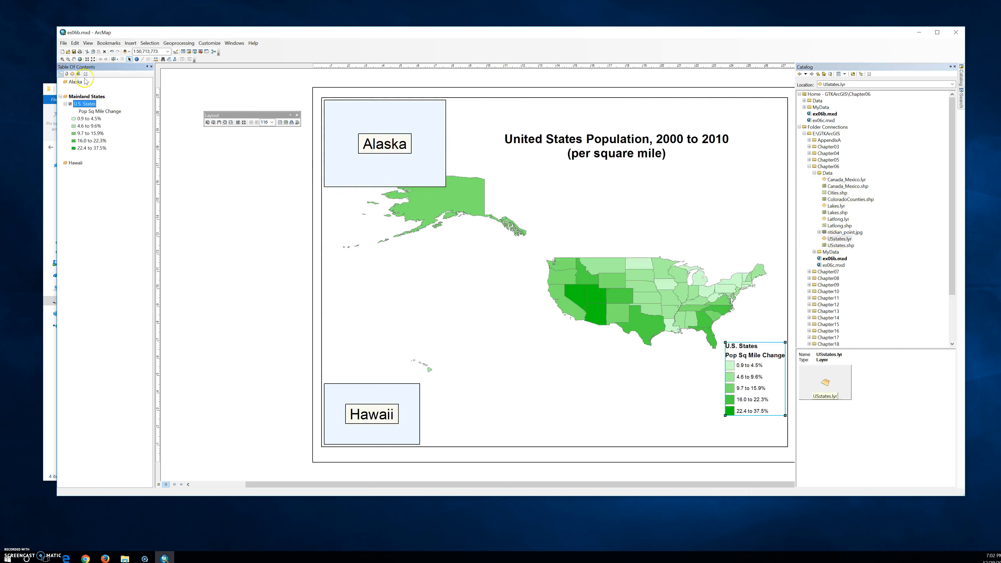
Activate the Alaska data frame and add the USstates.lyr layer to it.
left_click(77, 84)
right_click(76, 84)
left_click(105, 234)
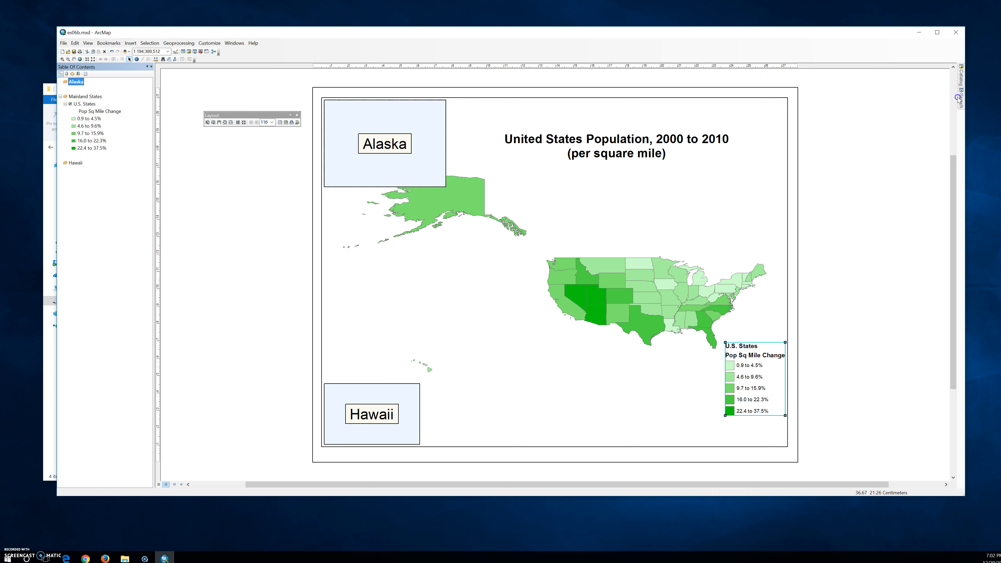
mouse_move(961, 88)
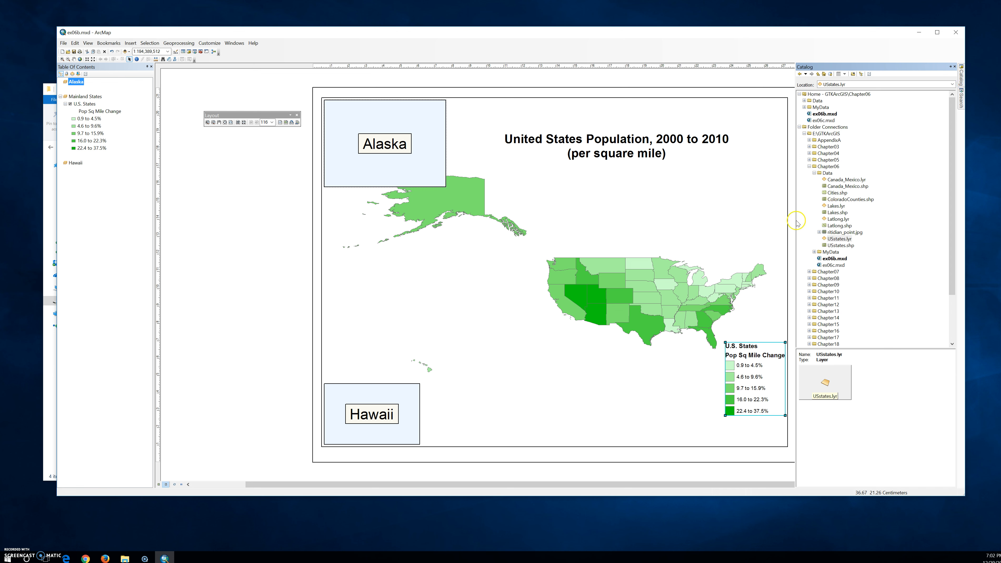
left_click_drag(838, 239, 705, 231)
Activate the Hawaii data frame and add the USstates.lyr layer to it.
right_click(76, 217)
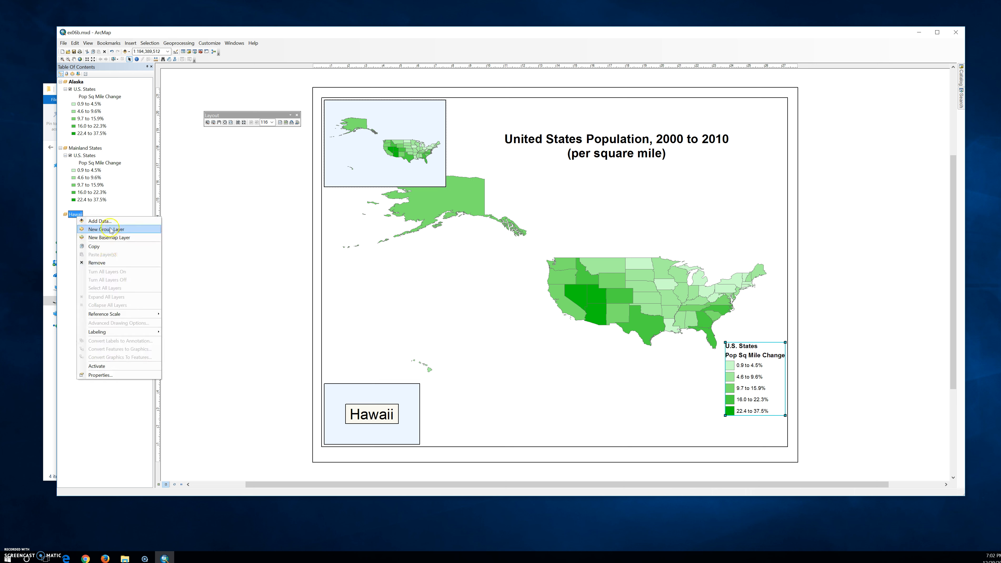
left_click(98, 367)
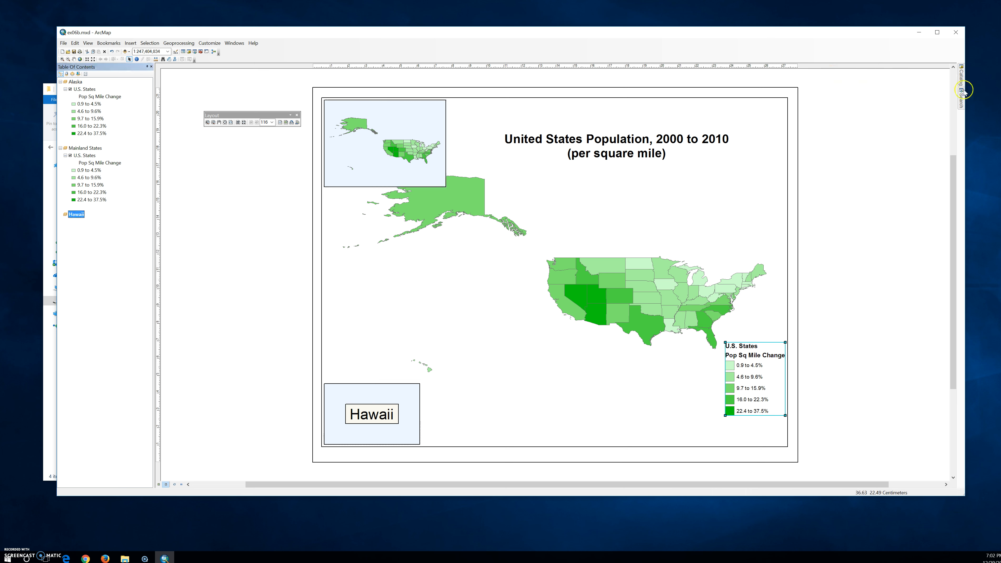
mouse_move(962, 83)
left_click_drag(830, 246, 86, 233)
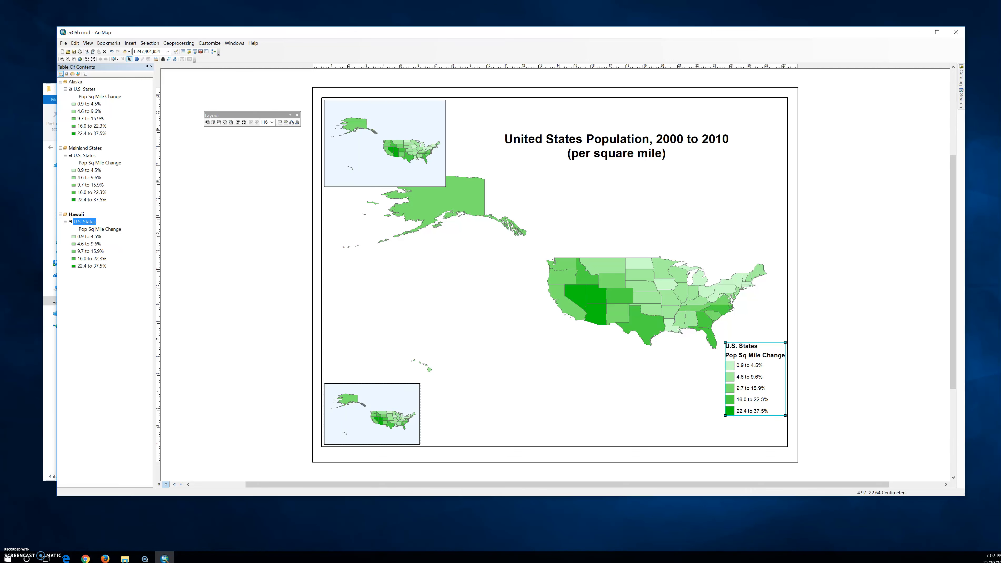
Check the geographic coordinate system in the source properties of the Mainland States frame's U.S. States layer.
left_click(961, 77)
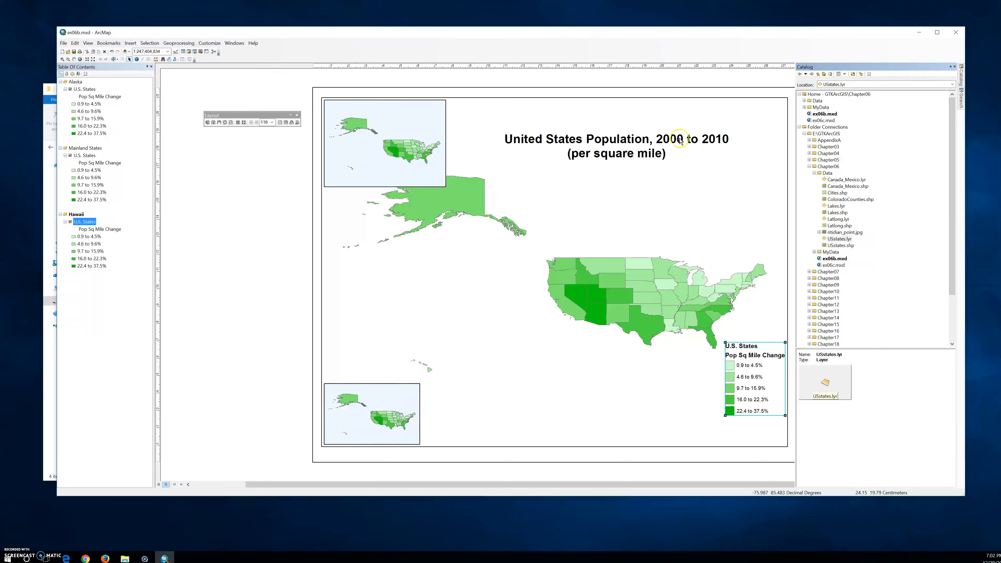
left_click(176, 485)
right_click(84, 158)
left_click(101, 307)
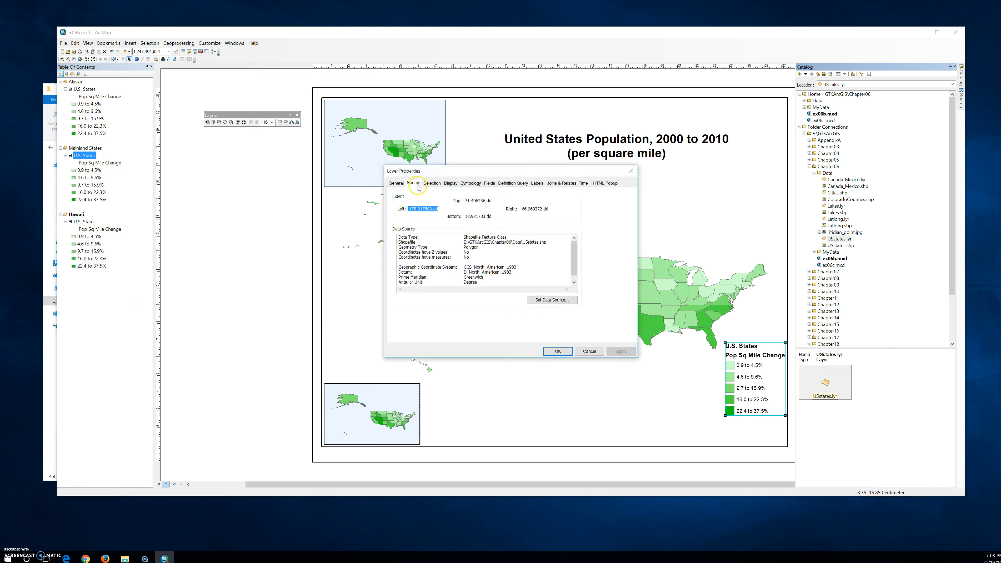
left_click(465, 263)
triple_click(525, 265)
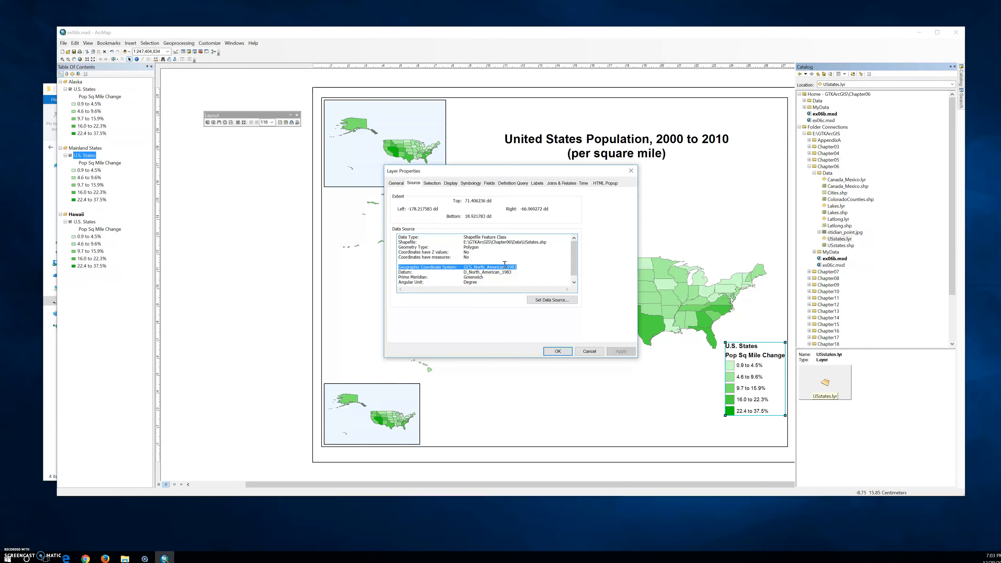
left_click(503, 261)
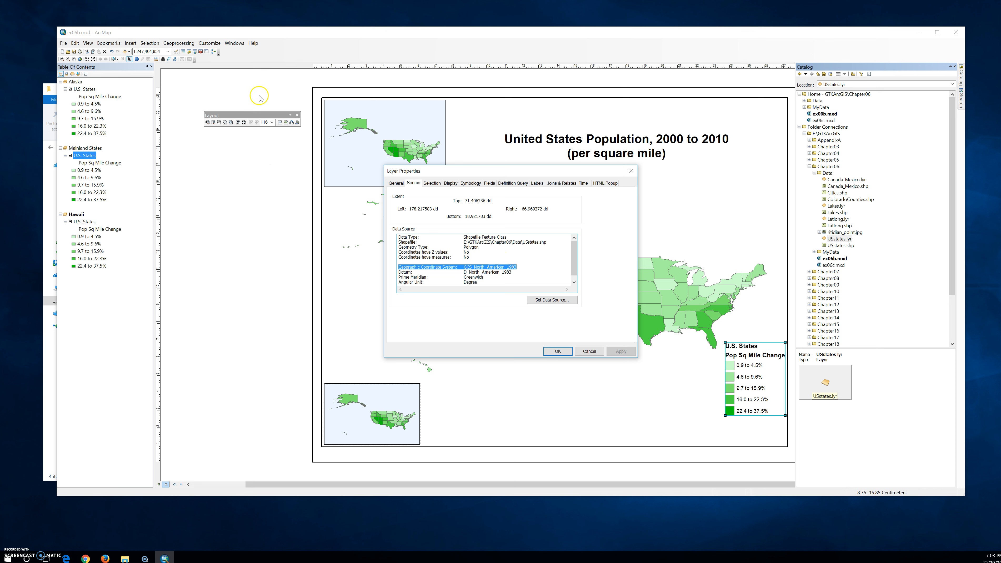
left_click(630, 174)
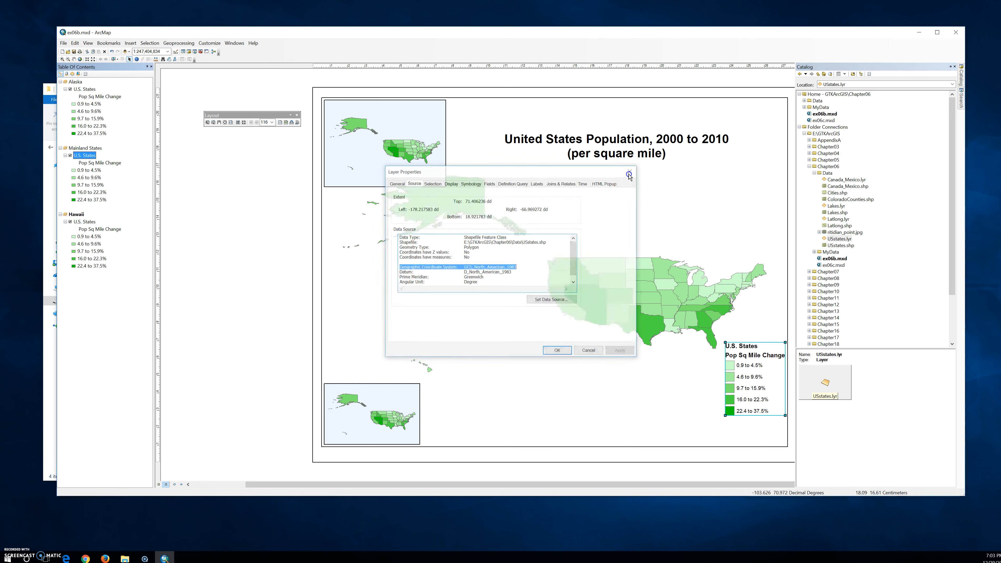
Activate the Mainland States data frame and add Canada_Mexico.shp below its U.S. States layer, accepting the missing spatial reference.
right_click(87, 147)
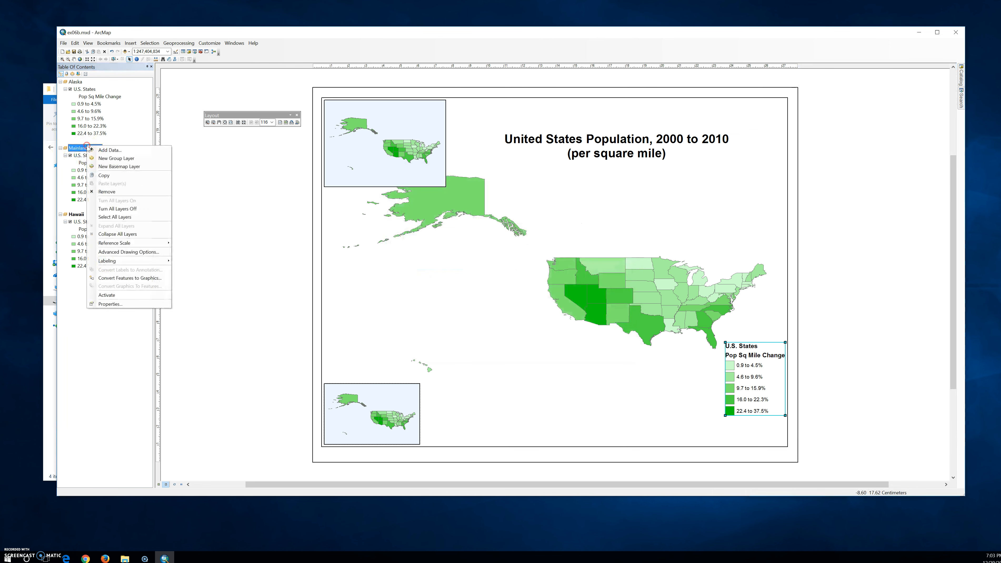
left_click(107, 295)
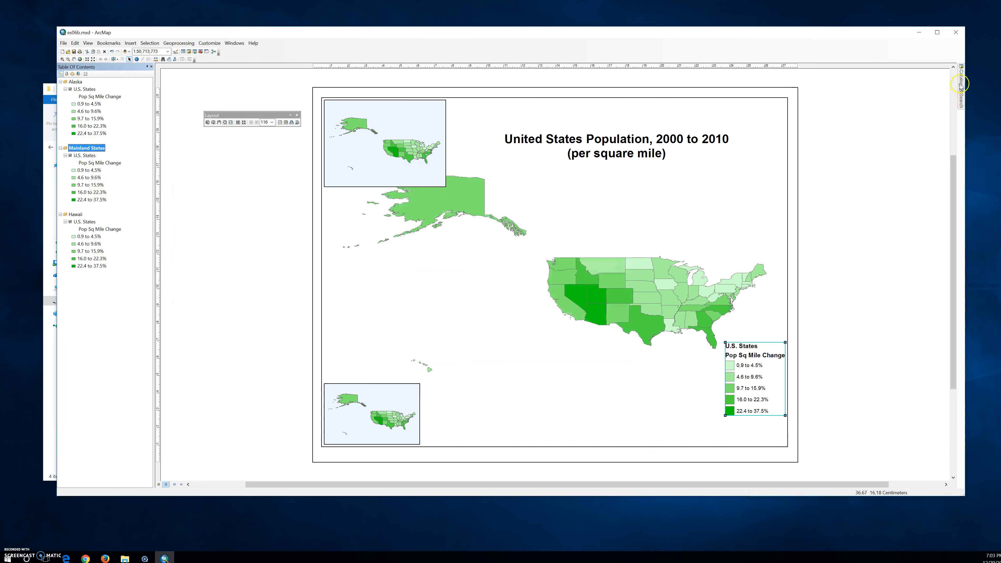
mouse_move(962, 79)
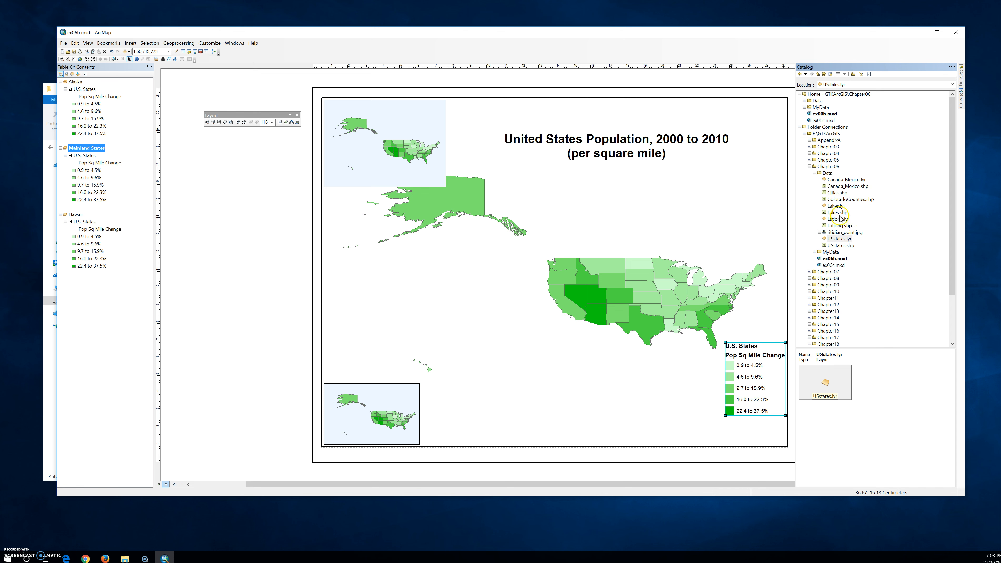
left_click_drag(848, 186, 101, 202)
left_click(102, 207)
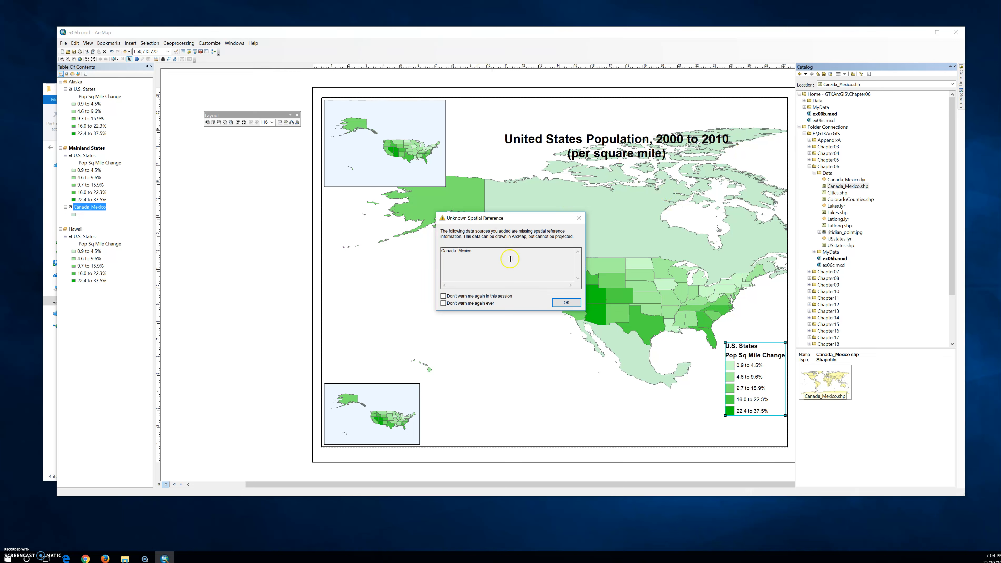
left_click(567, 303)
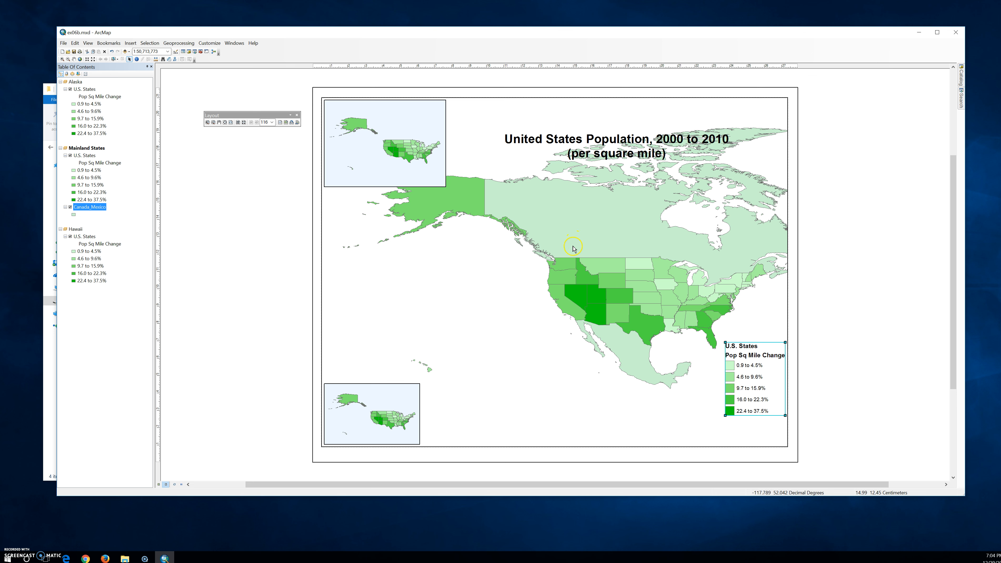
Change the fill color of the Canada_Mexico layer's symbol to dark gray.
left_click(74, 215)
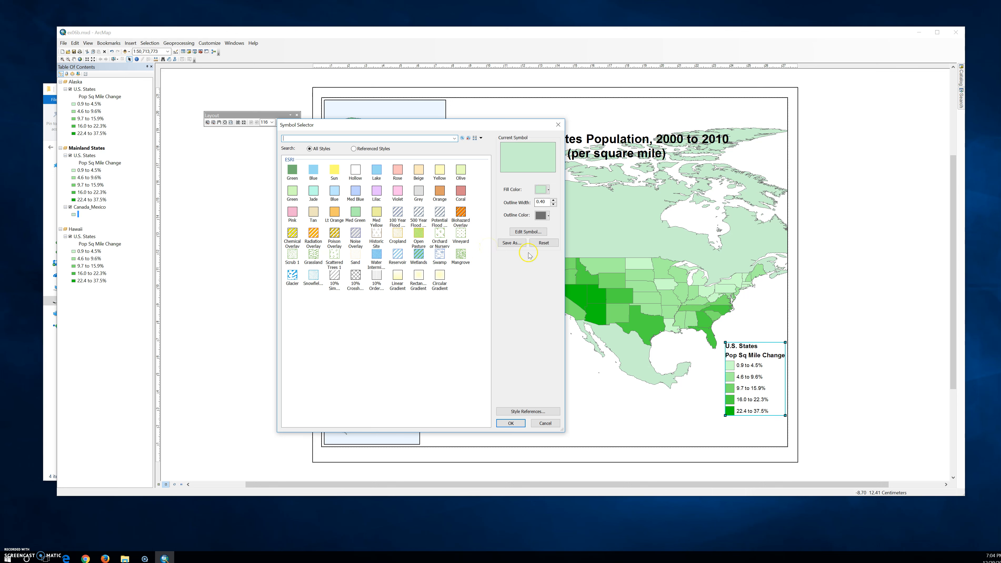
left_click(548, 190)
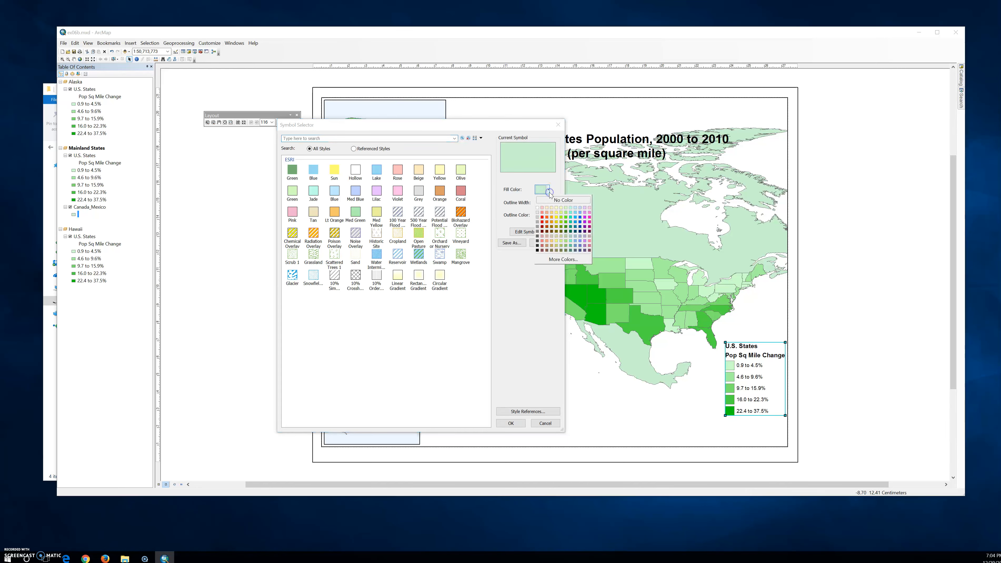
left_click(538, 221)
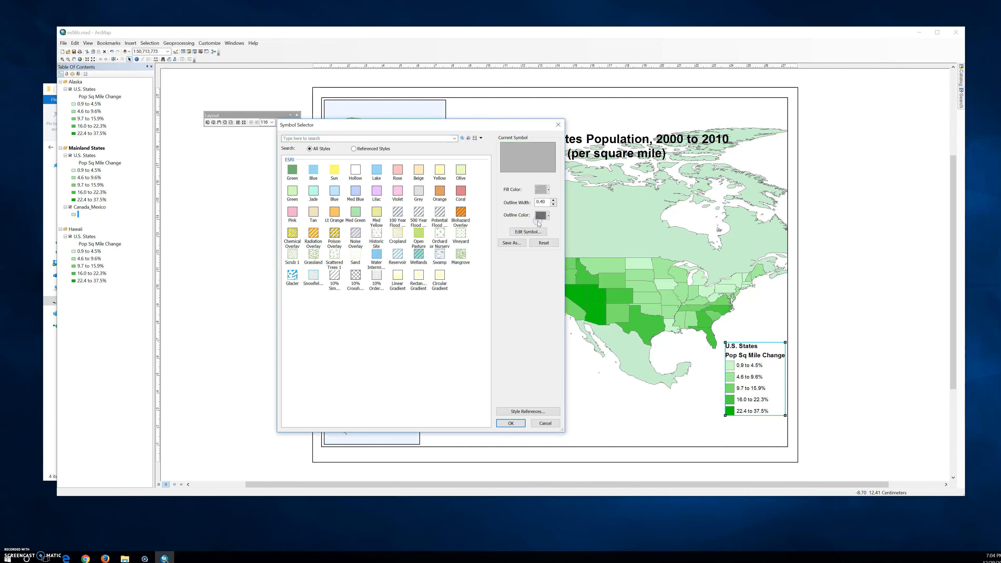
left_click(548, 191)
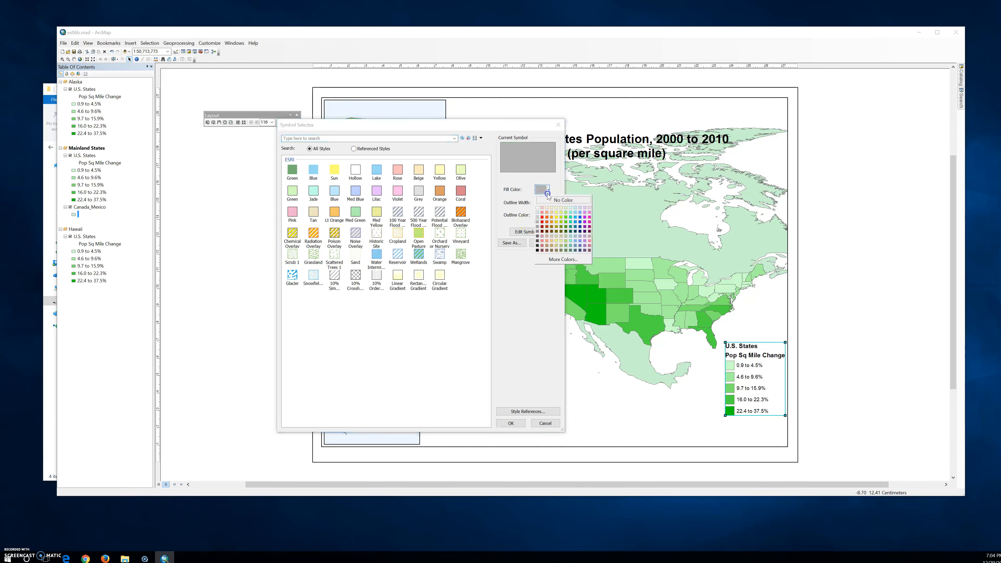
left_click(537, 229)
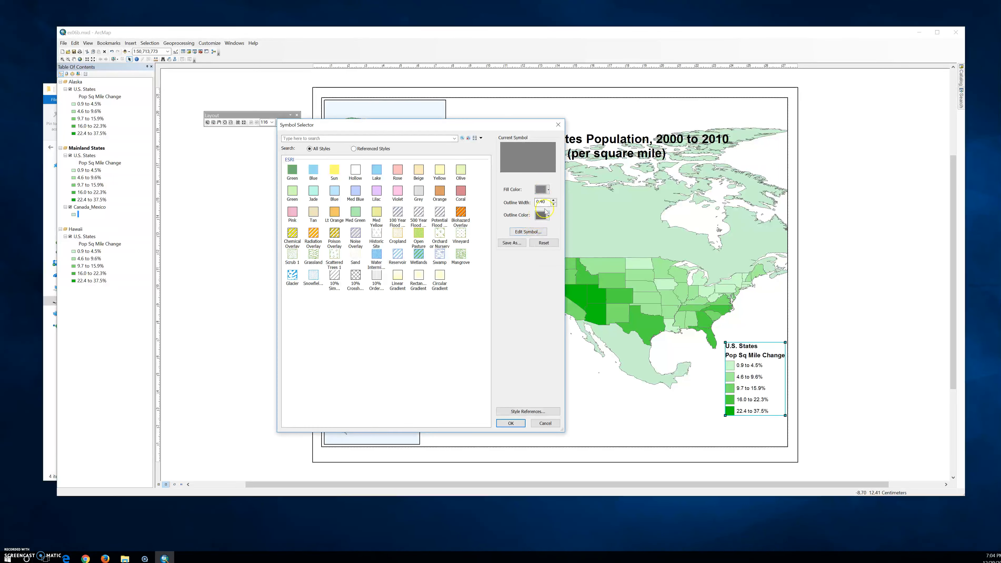
left_click(511, 424)
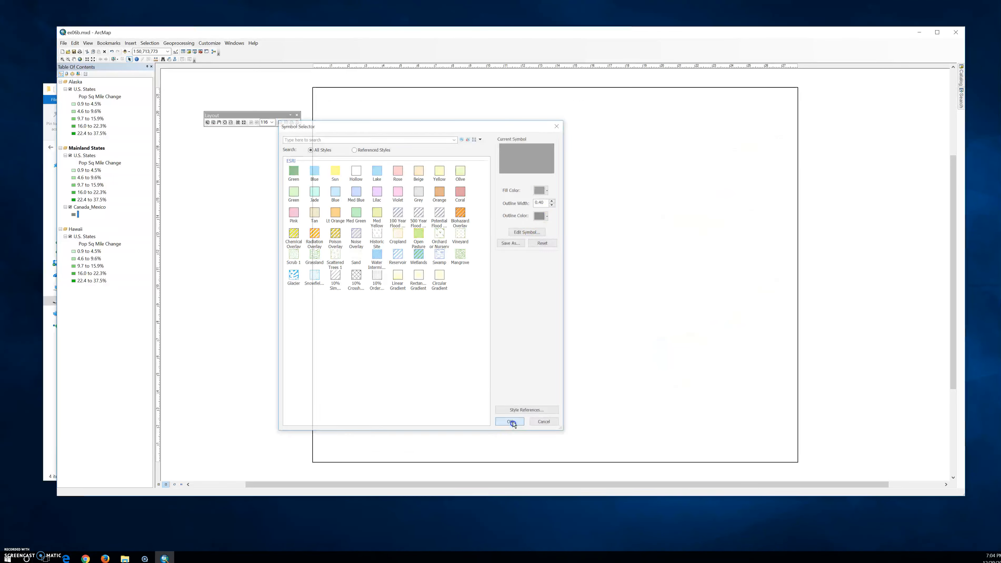
left_click(369, 326)
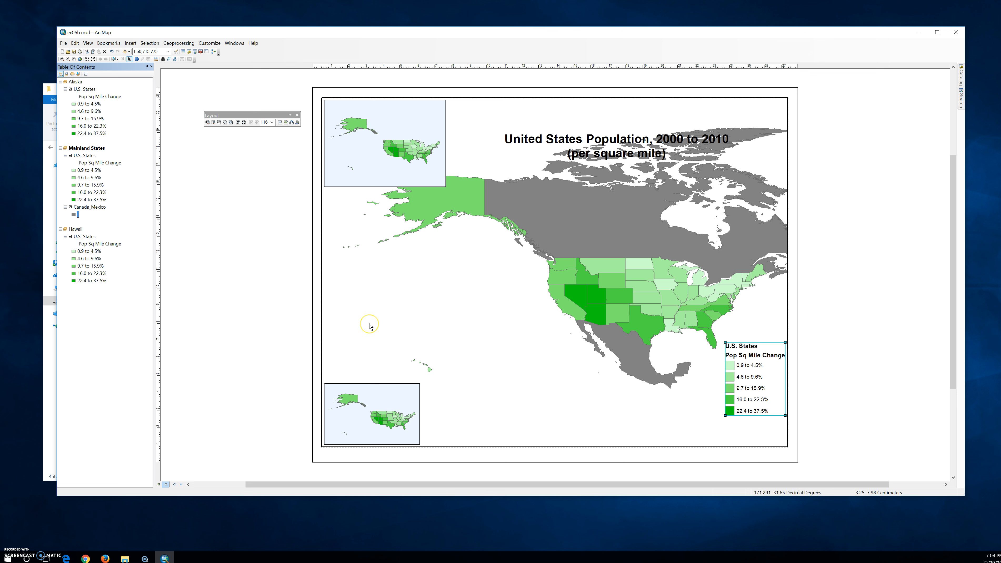
left_click(373, 317)
Set both the fill and outline colors of the Canada_Mexico layer's symbol to light gray and apply the change.
right_click(81, 209)
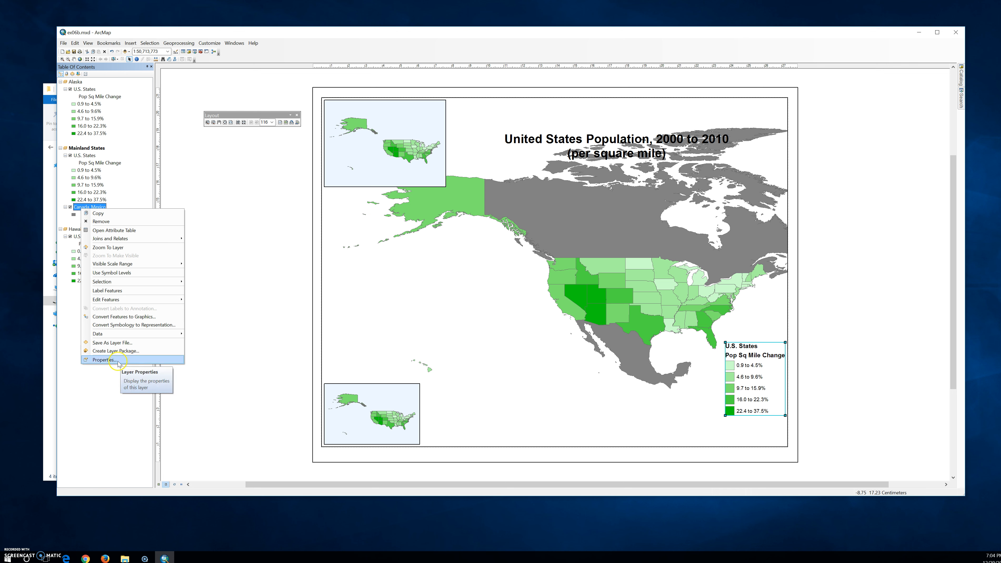
left_click(103, 359)
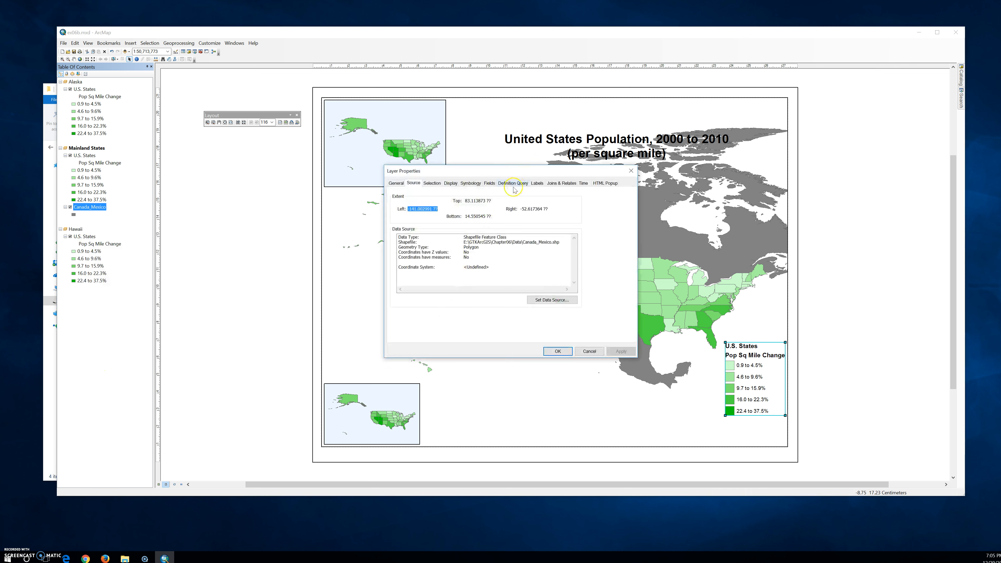
left_click(471, 183)
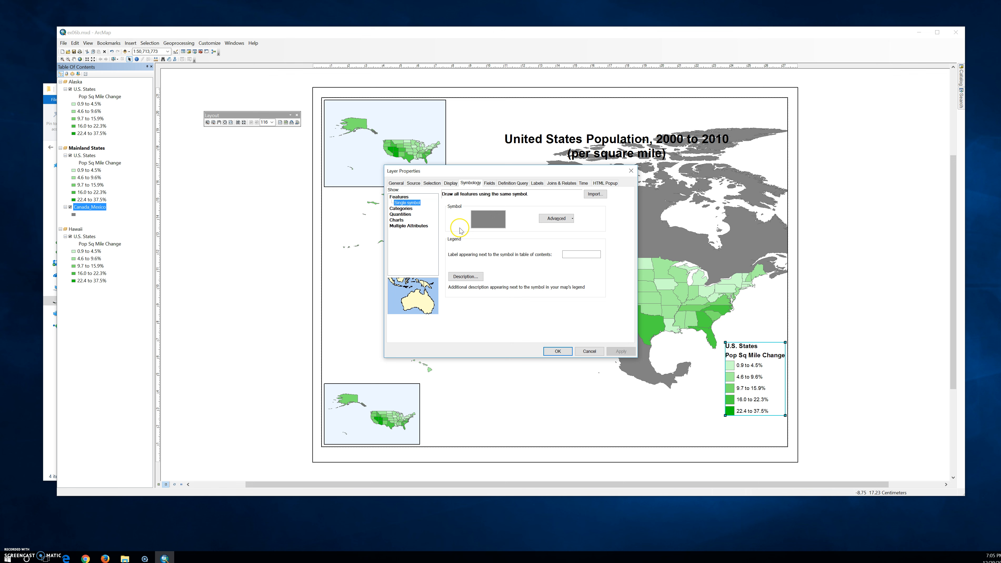
left_click(488, 219)
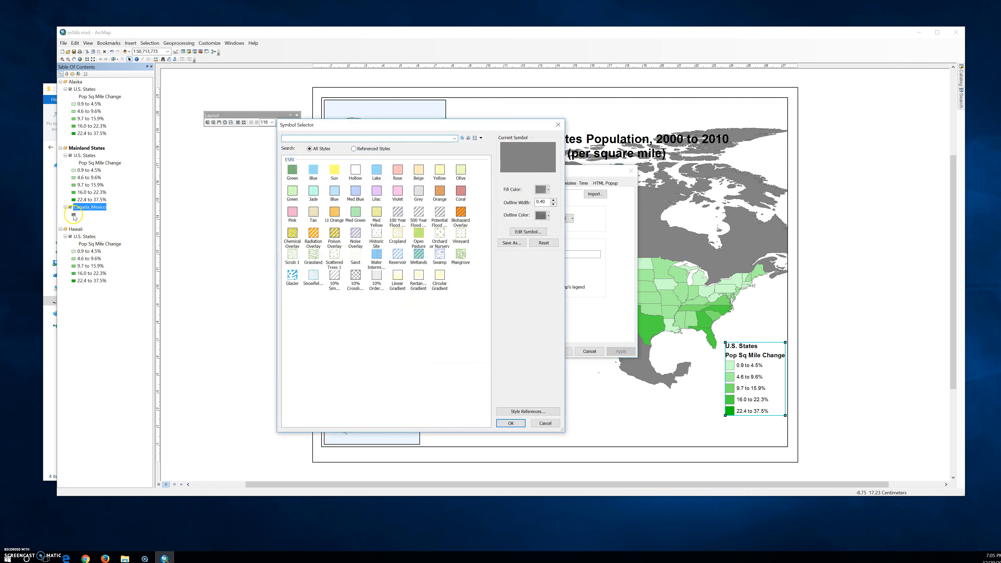
left_click(548, 189)
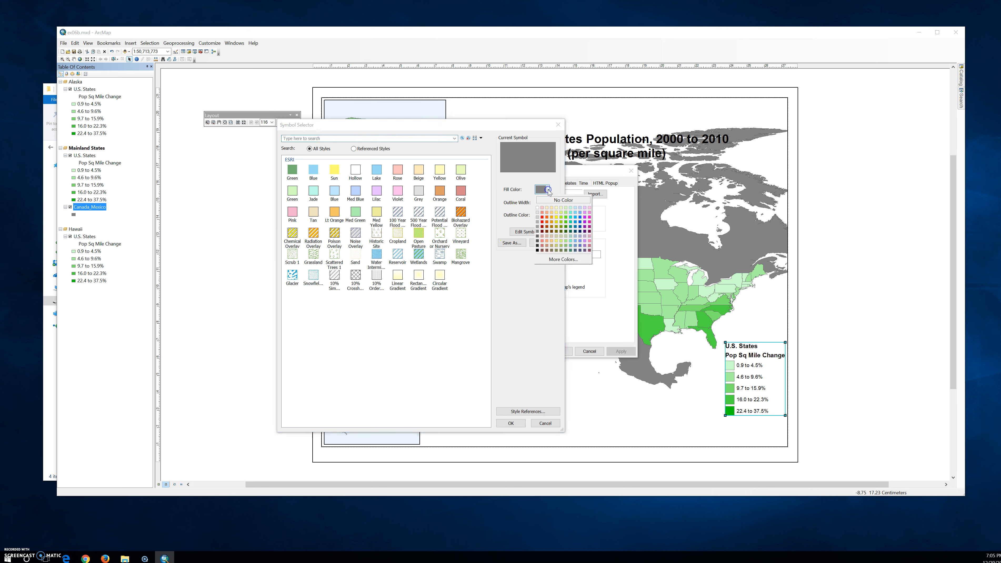
left_click(537, 214)
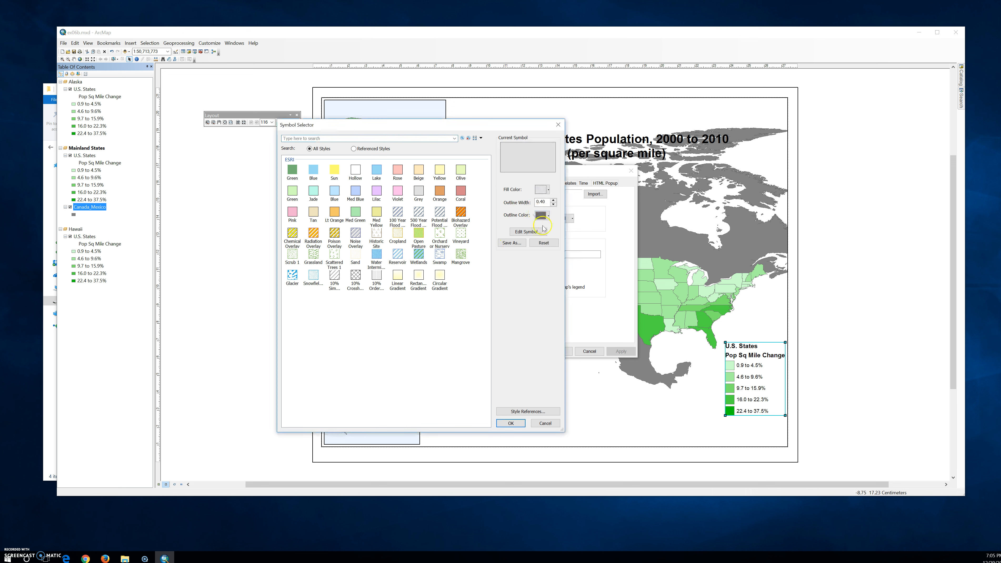
left_click(548, 216)
left_click(537, 240)
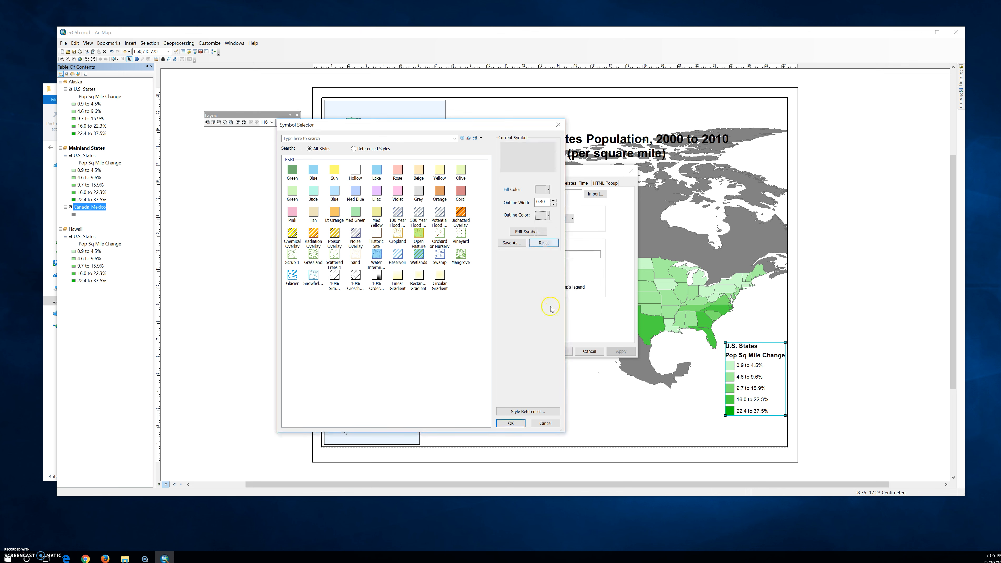
left_click(516, 422)
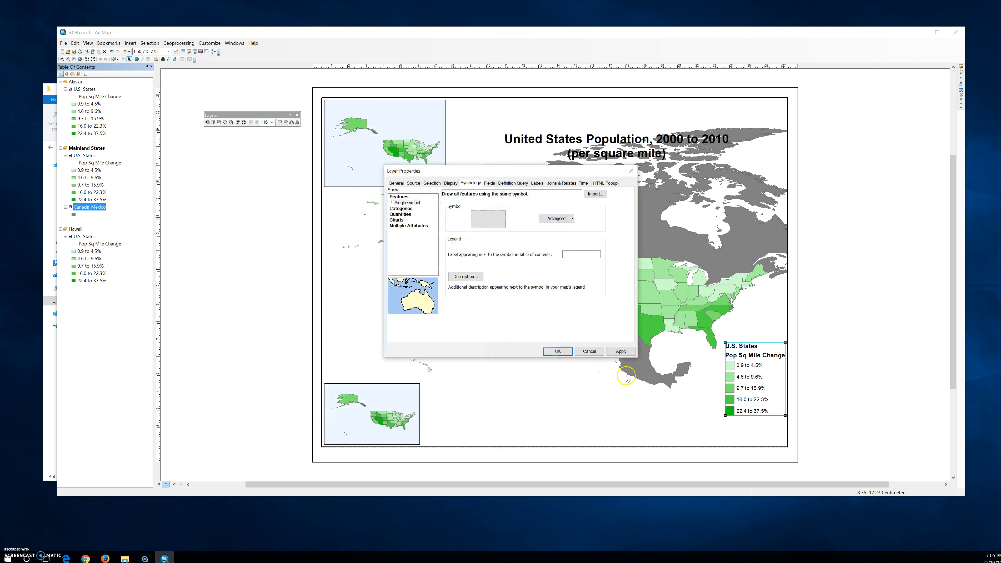
left_click(621, 351)
left_click(553, 351)
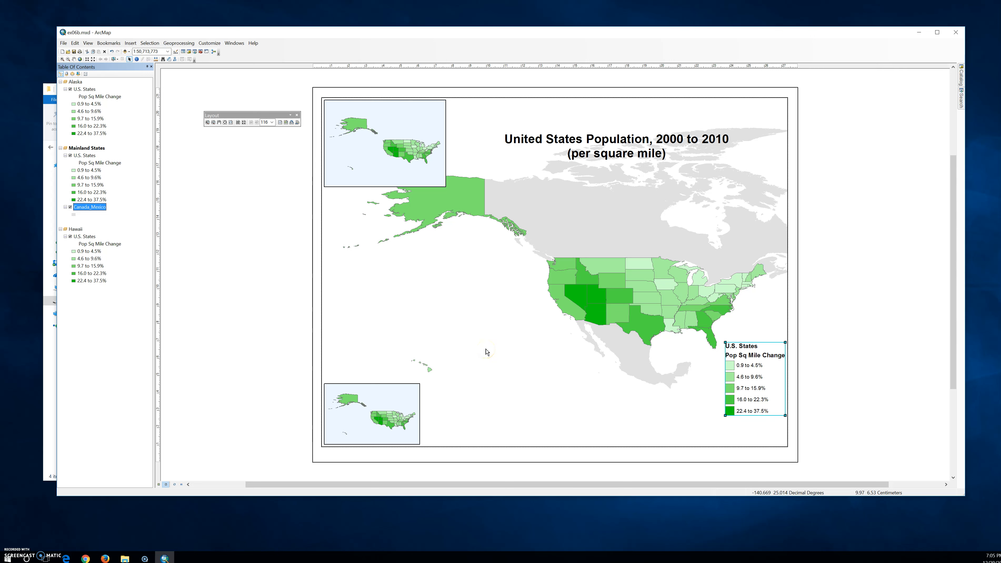
Keep the Catalog open and add Lakes.lyr to the Mainland States frame between U.S. States and Canada_Mexico.
left_click(656, 36)
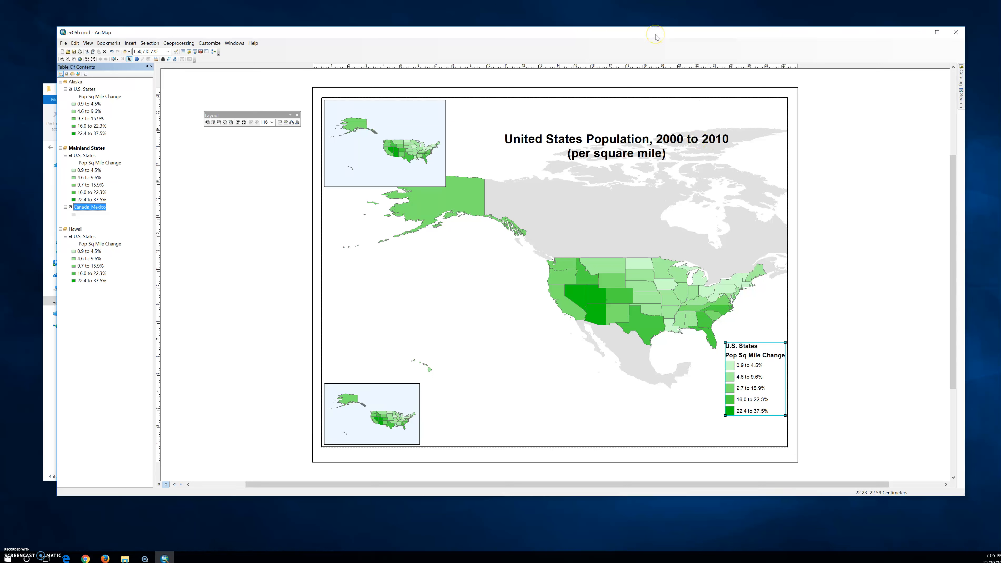
left_click(961, 84)
left_click(951, 67)
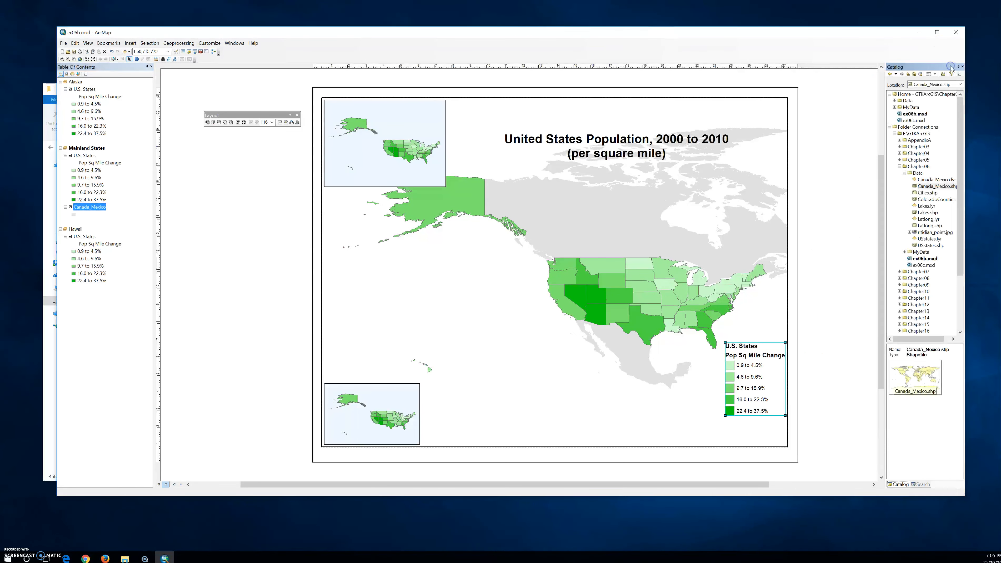
left_click_drag(917, 209, 83, 216)
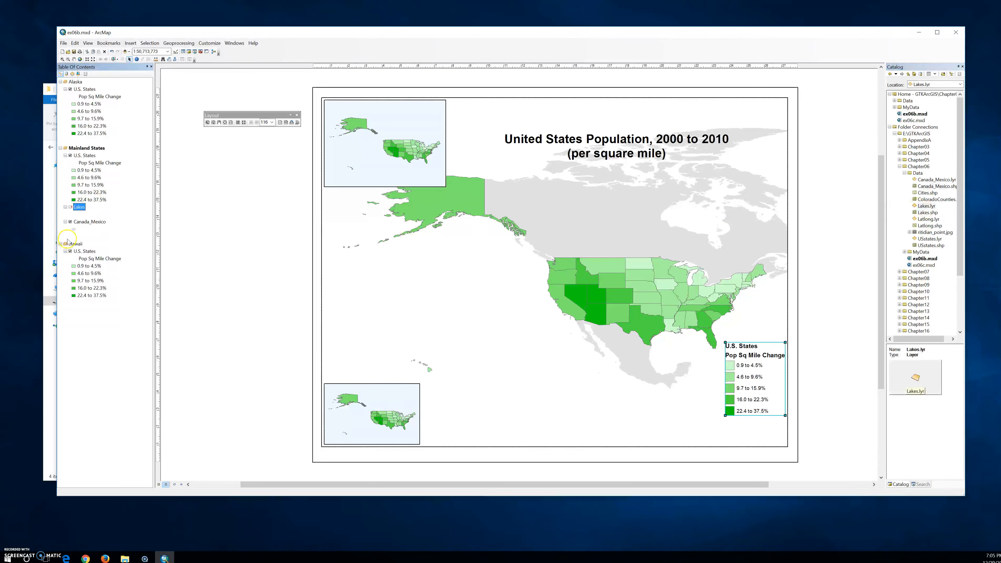
Repair the Lakes layer by setting its data source to Lakes.shp in the Chapter06 Data folder.
double_click(79, 208)
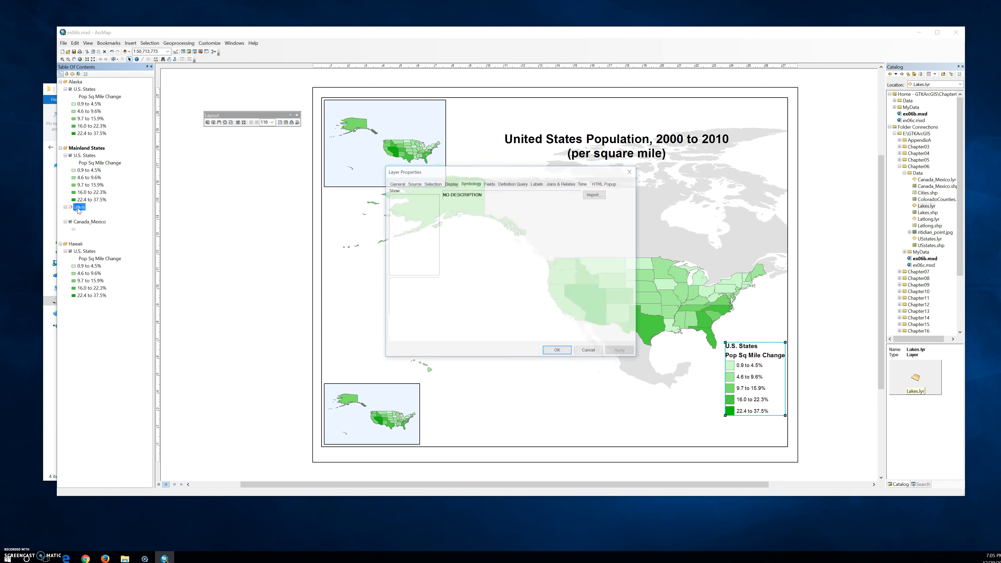
left_click(414, 184)
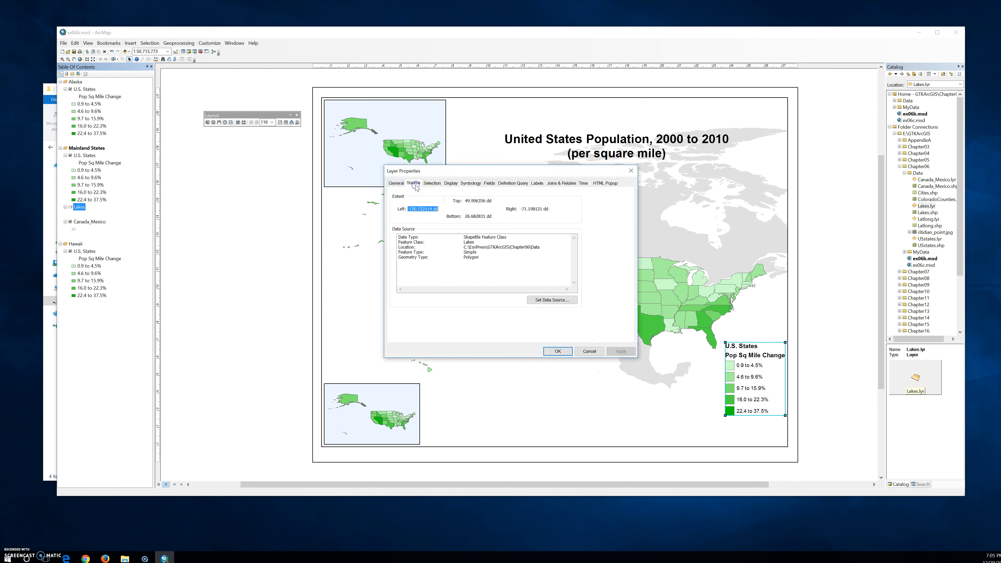
left_click(539, 301)
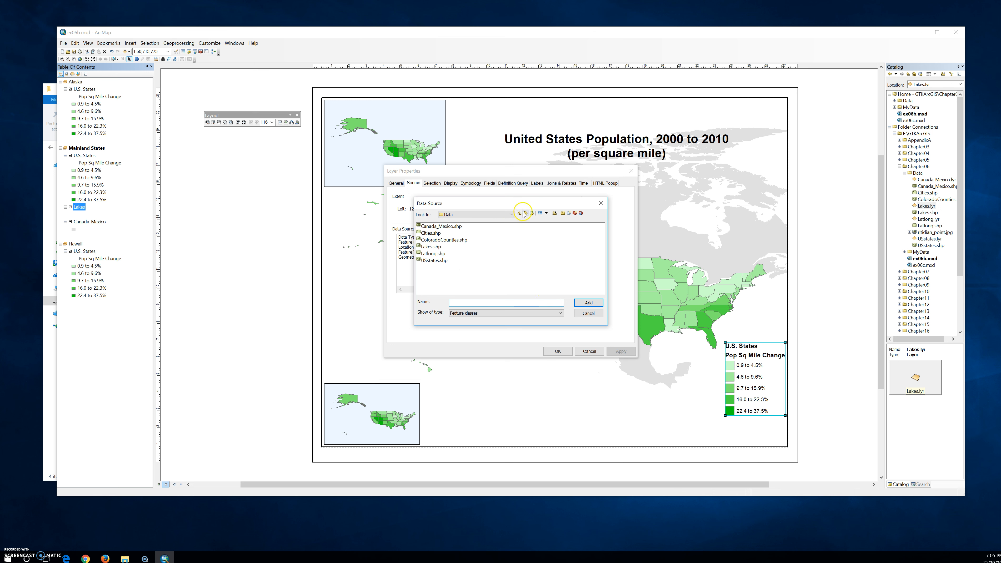
left_click(431, 247)
left_click(511, 214)
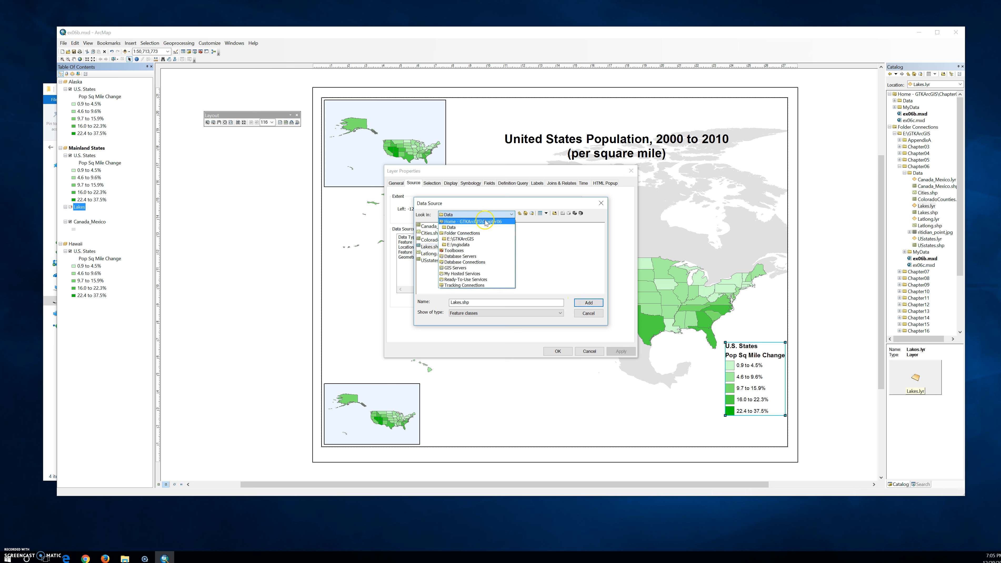
left_click(473, 228)
left_click(429, 246)
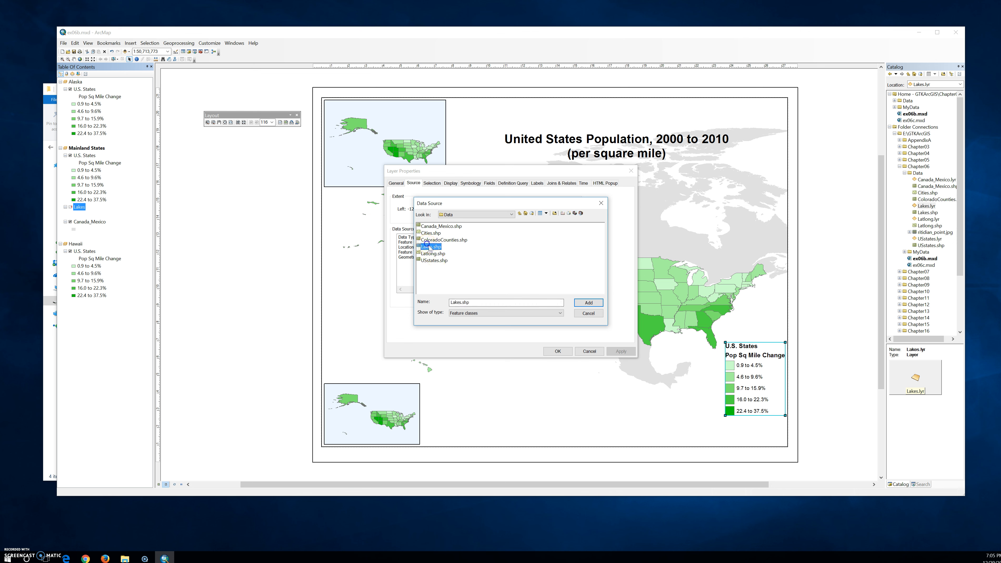
left_click(588, 302)
left_click(621, 352)
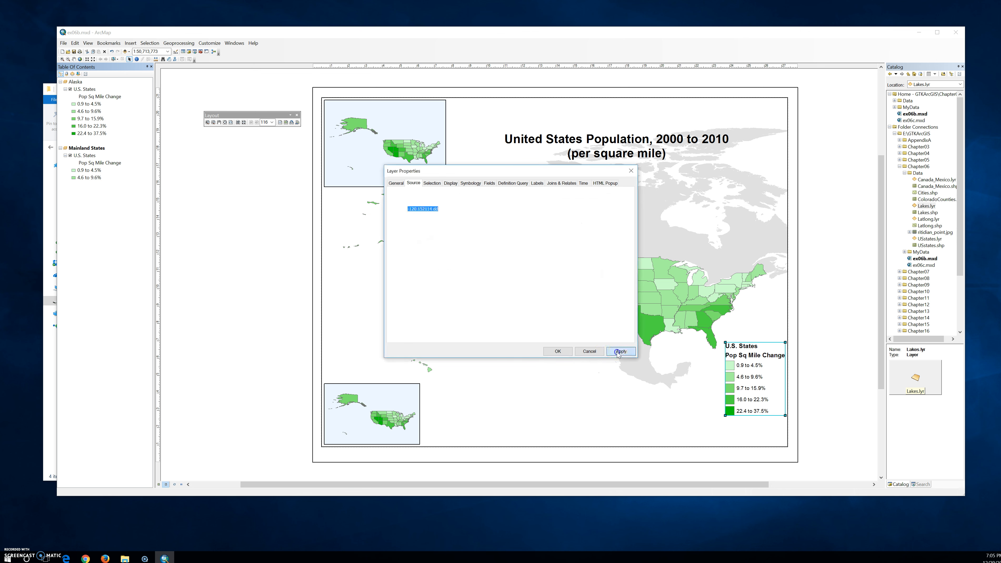
left_click(555, 351)
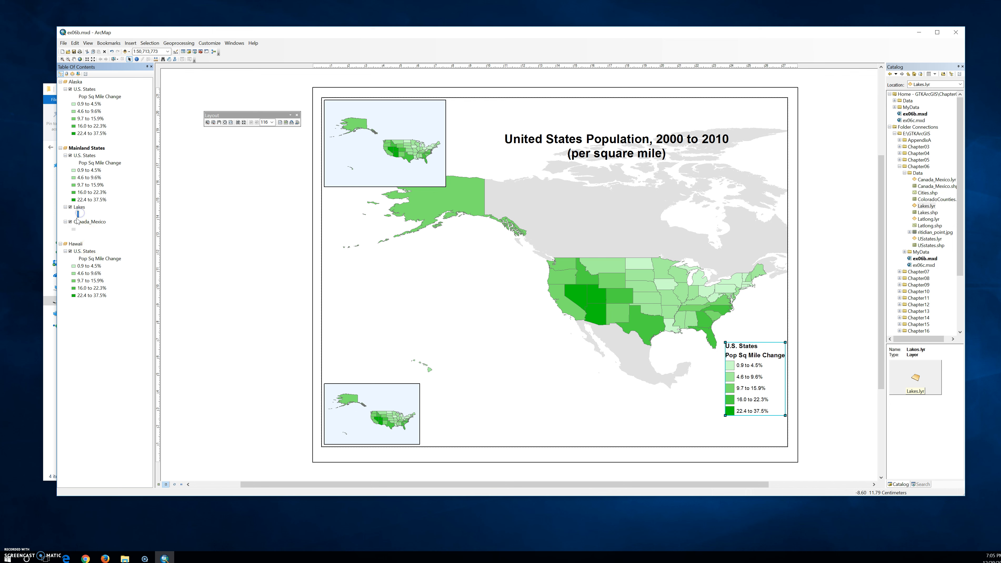
Assign the predefined blue Lake symbol to the Lakes layer.
left_click(79, 214)
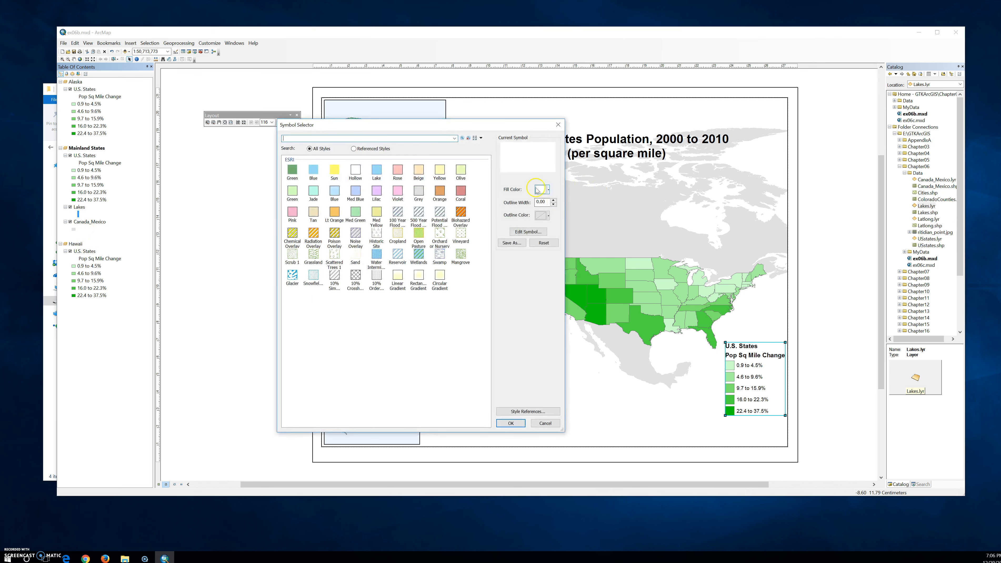
left_click(549, 190)
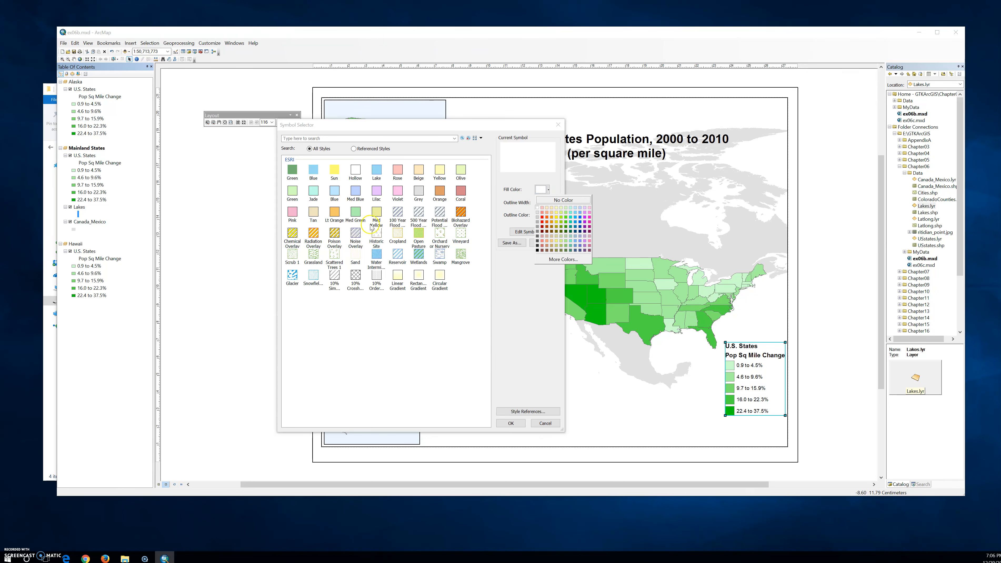
left_click(372, 171)
left_click(377, 171)
left_click(511, 423)
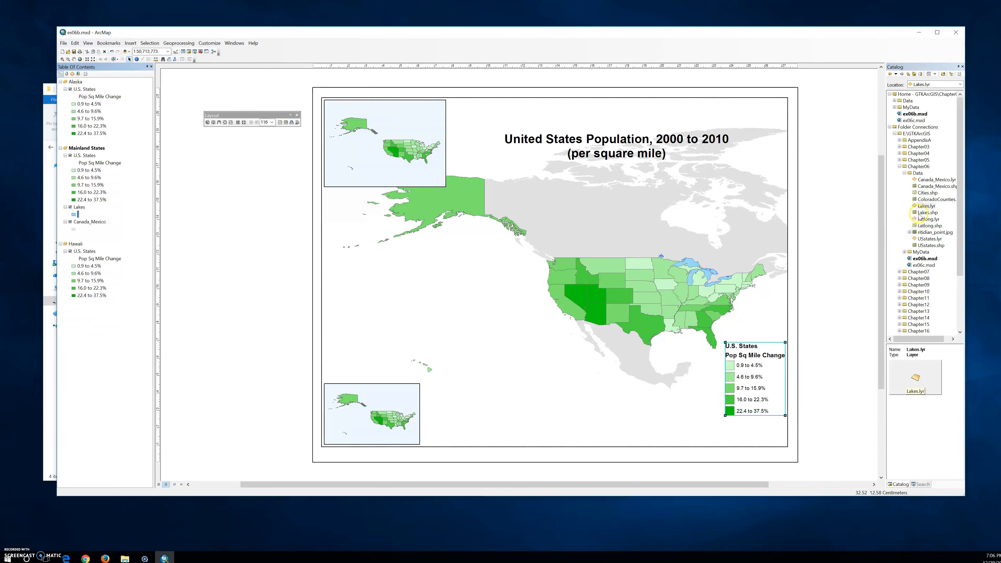
Add Latlong.lyr to the Mainland States frame between the Lakes and Canada_Mexico layers.
left_click(918, 227)
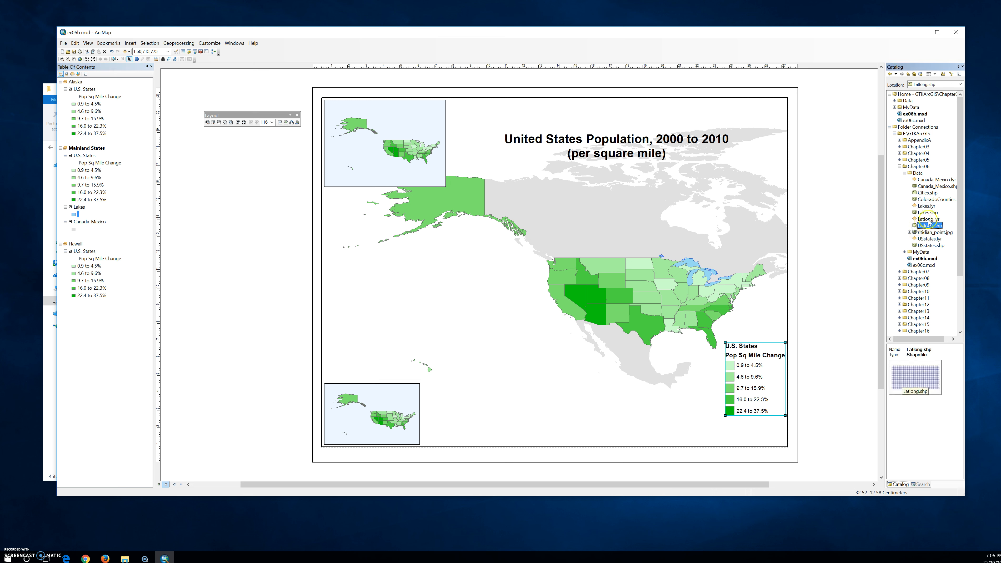
left_click(915, 220)
left_click_drag(915, 223, 84, 205)
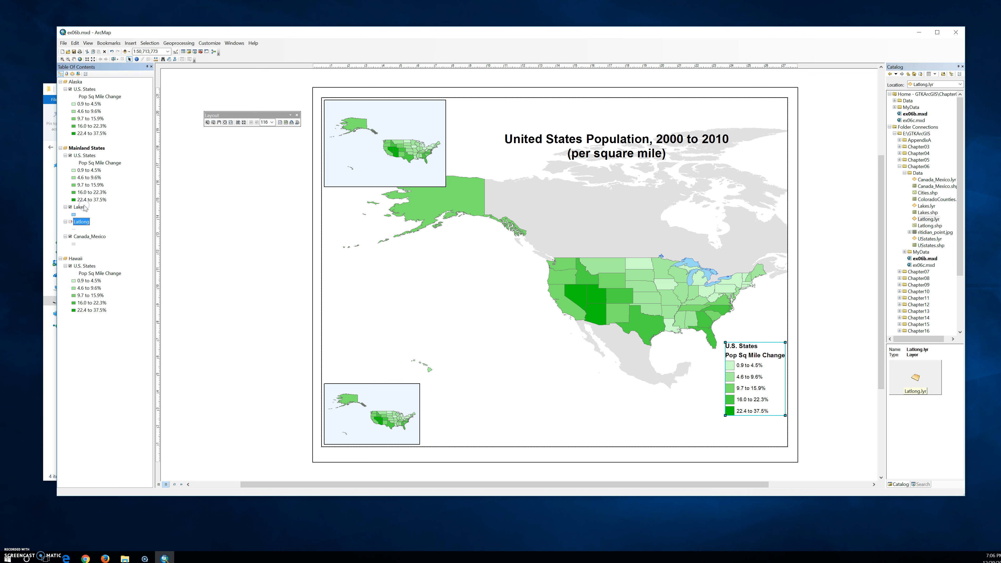
Repair the Latlong layer by setting its data source to Latlong.shp in the Data folder.
double_click(80, 223)
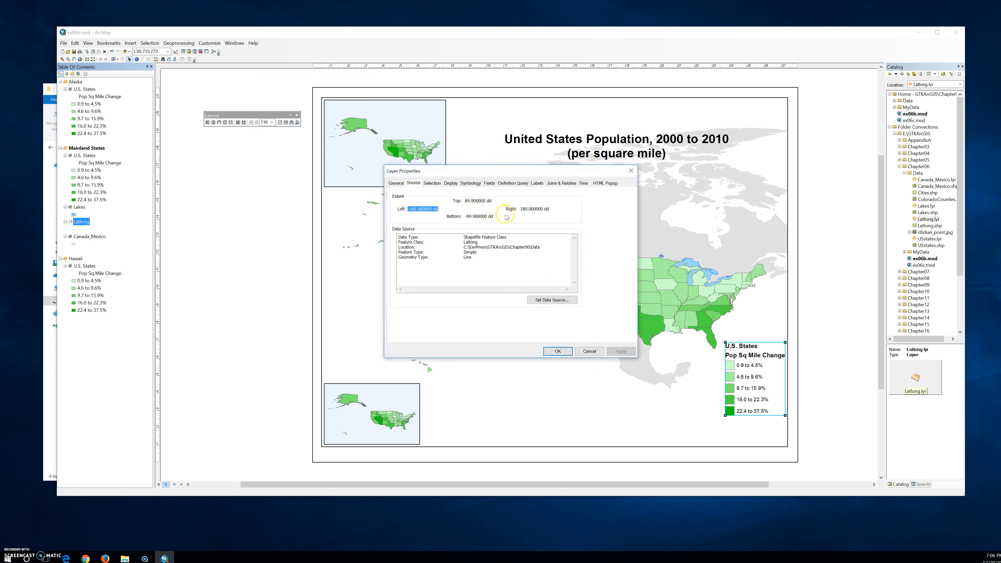
left_click(552, 300)
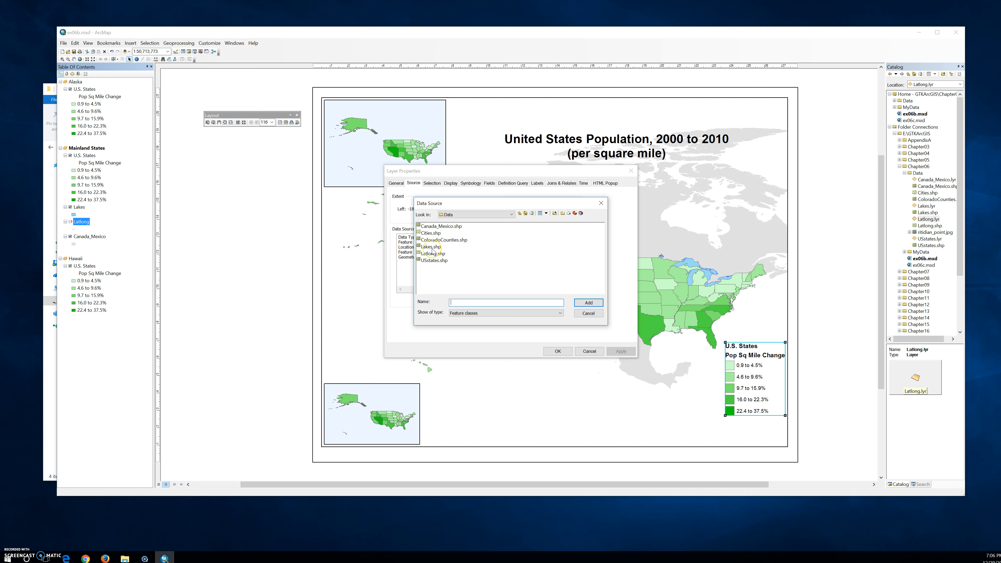
left_click(433, 253)
left_click(588, 303)
left_click(621, 351)
left_click(551, 353)
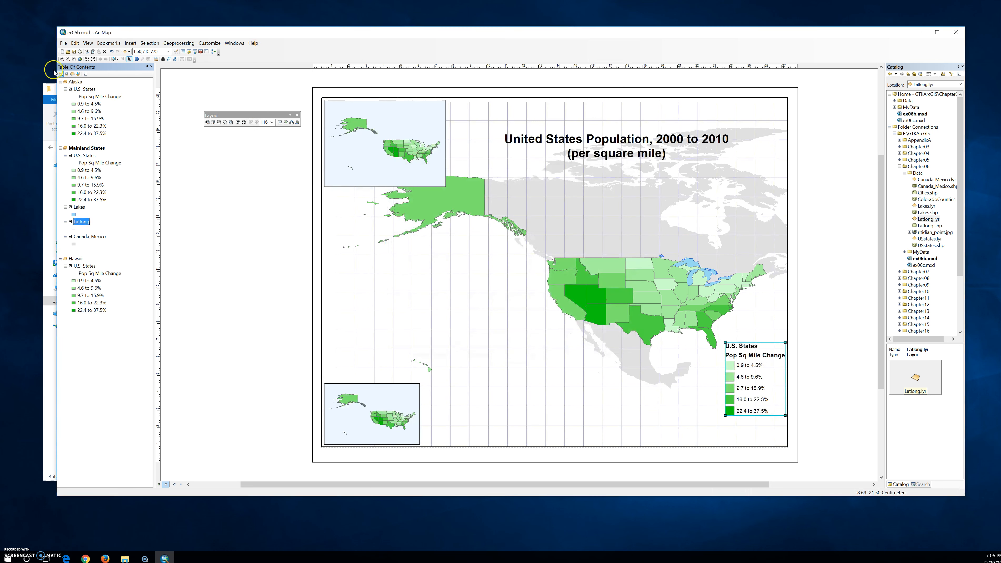
Review the map document properties, including the relative pathnames option, and close them.
left_click(63, 43)
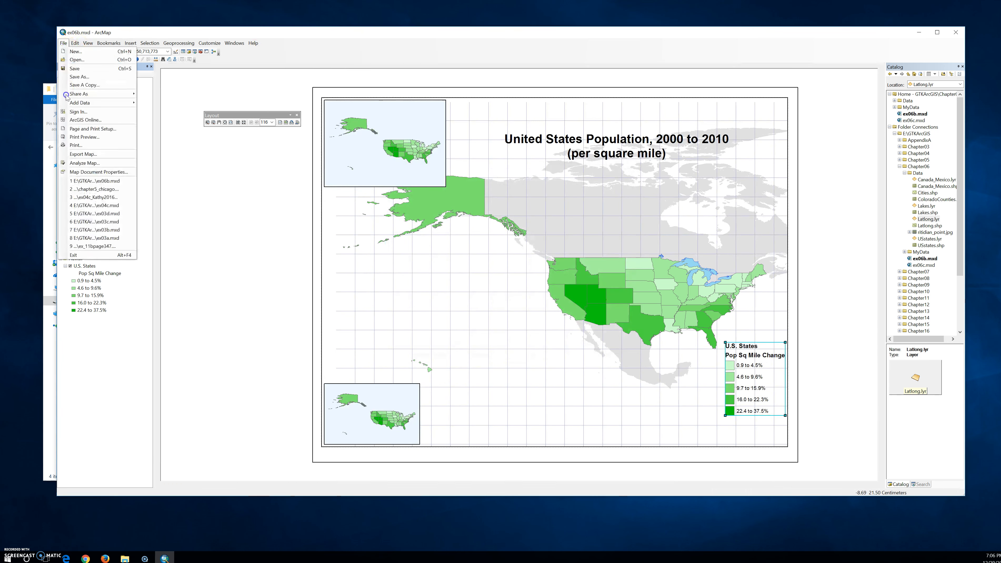
left_click(95, 172)
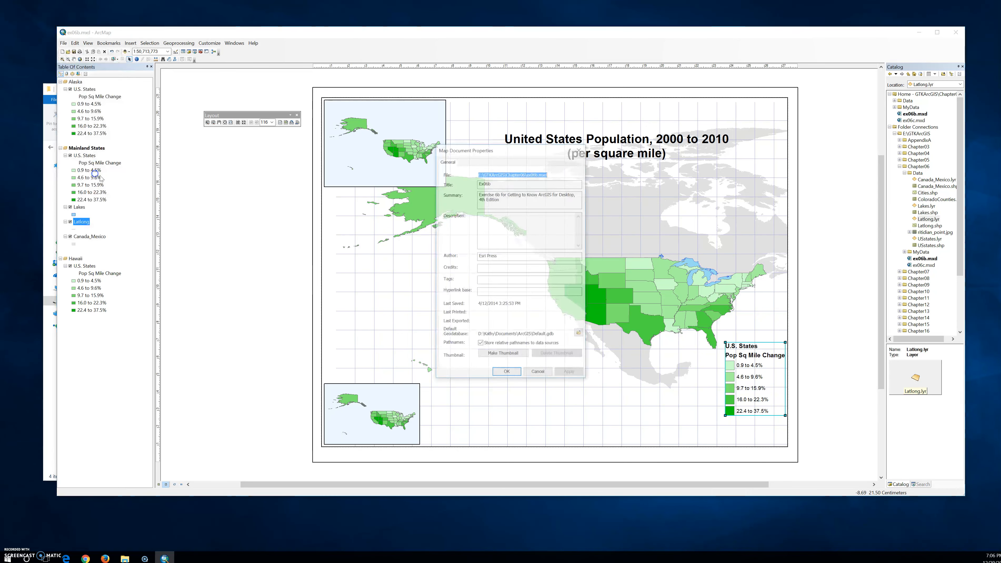
left_click(506, 372)
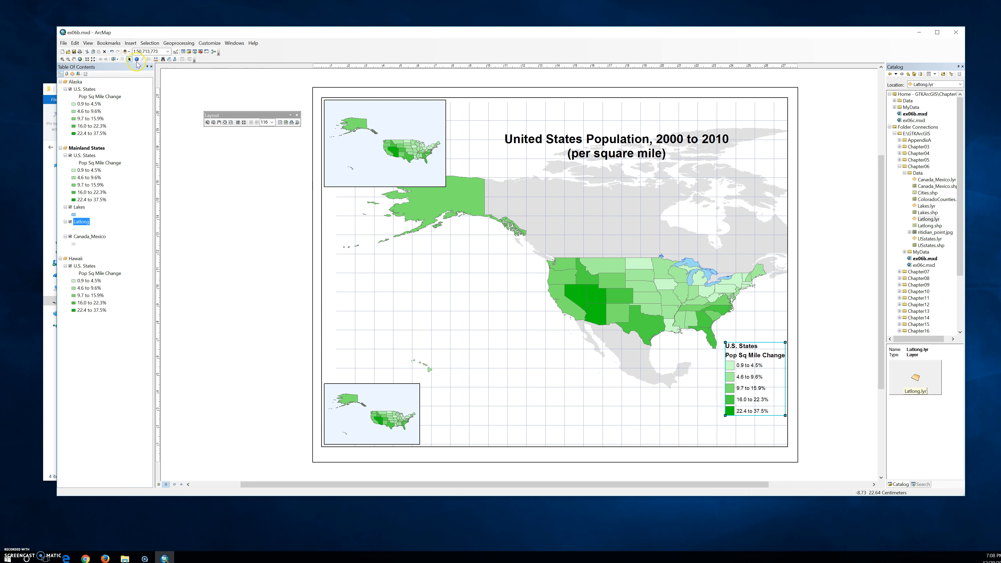
Measure the width of one Latlong grid cell just south of Alaska's Aleutian Islands.
left_click(156, 59)
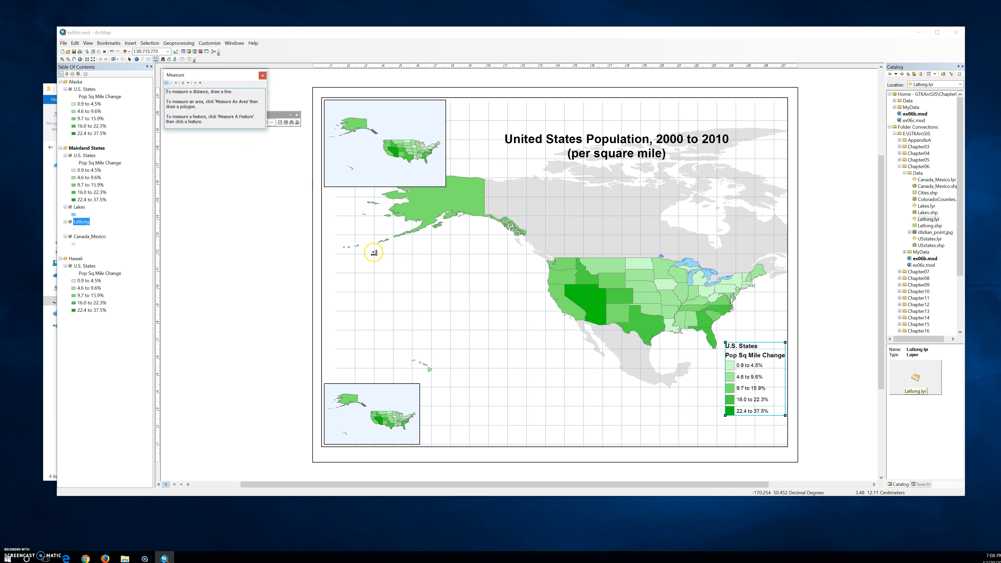
scroll(375, 254, "up", 3)
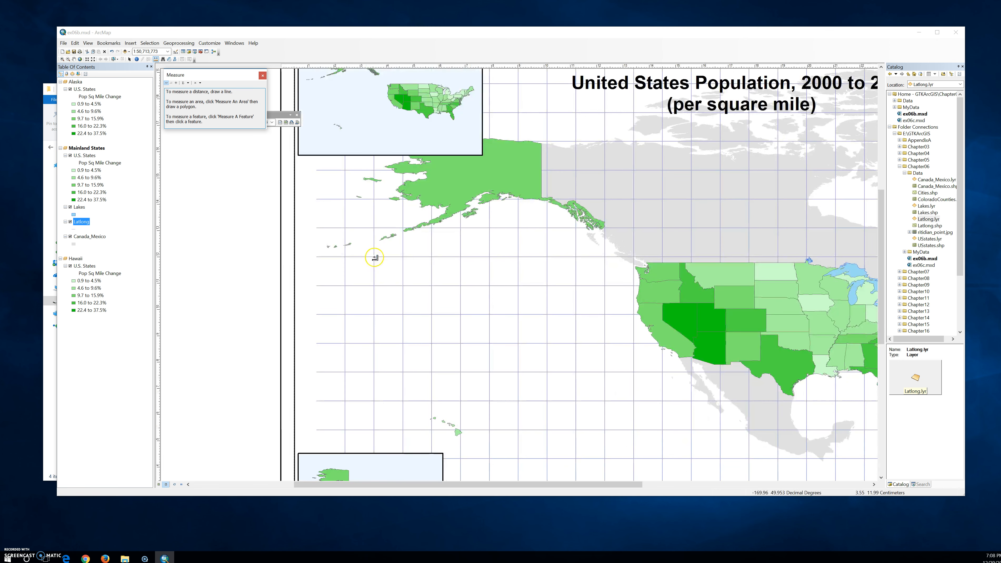
left_click(374, 258)
double_click(405, 258)
left_click(404, 257)
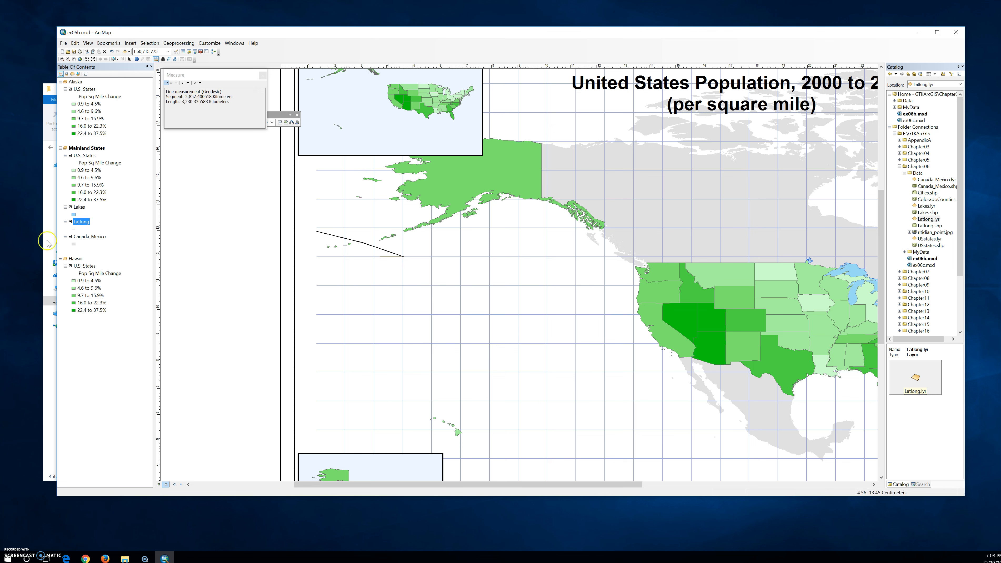
Review the Latlong layer's data source, extent and geographic coordinate system in its layer properties, and close them.
right_click(86, 222)
left_click(108, 373)
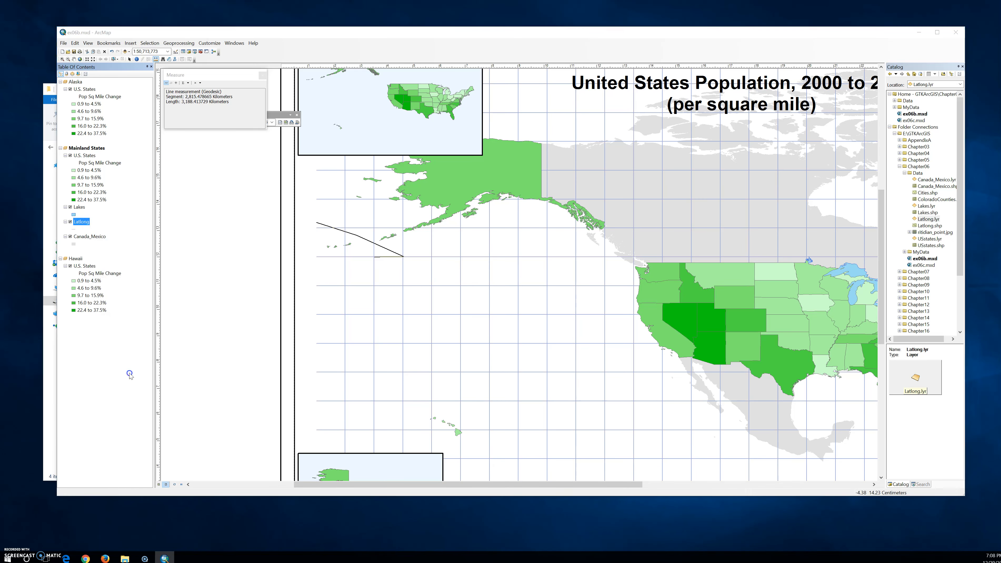
left_click(418, 298)
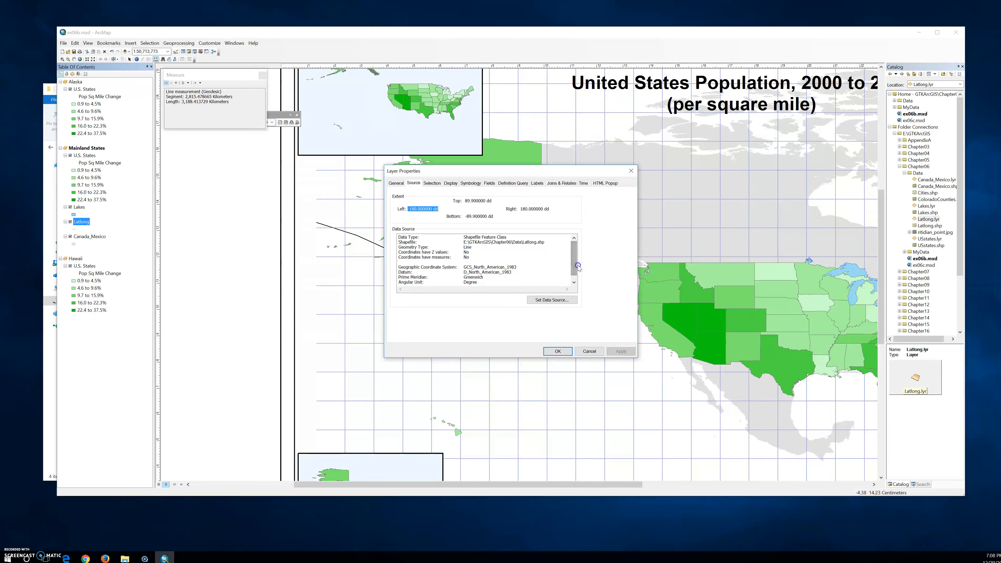
left_click(573, 282)
left_click_drag(573, 273, 576, 257)
left_click(472, 282)
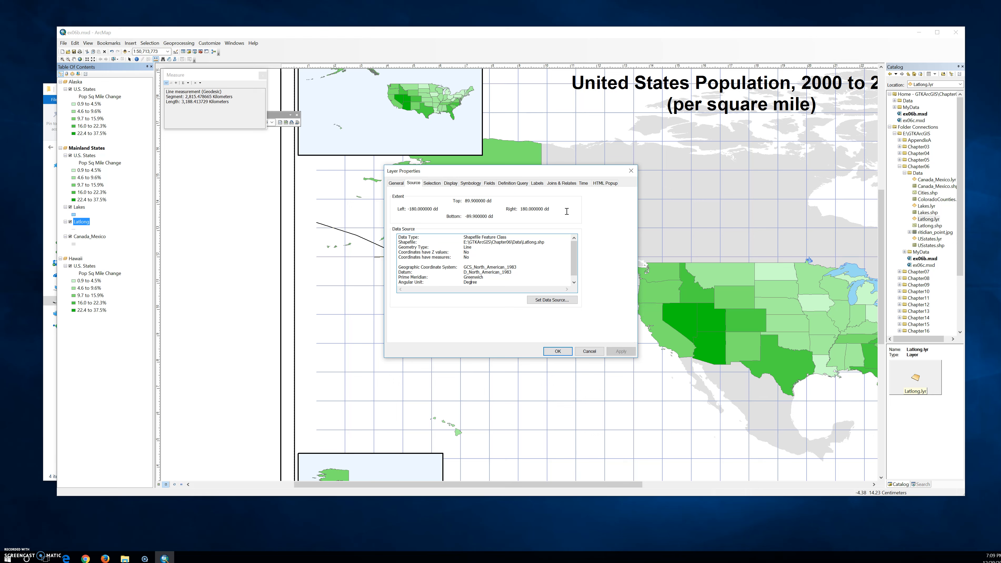
left_click(630, 172)
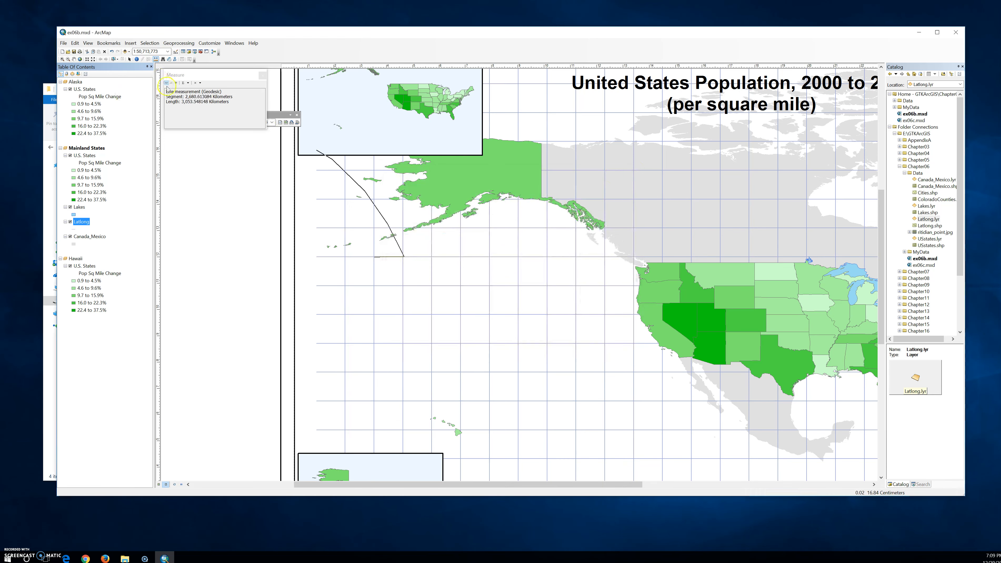
left_click(190, 84)
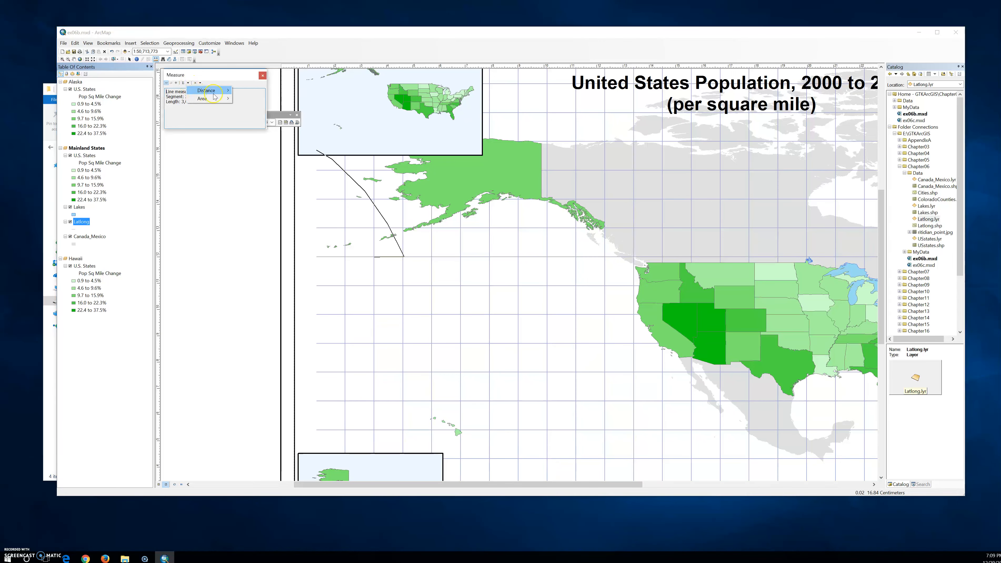
mouse_move(214, 97)
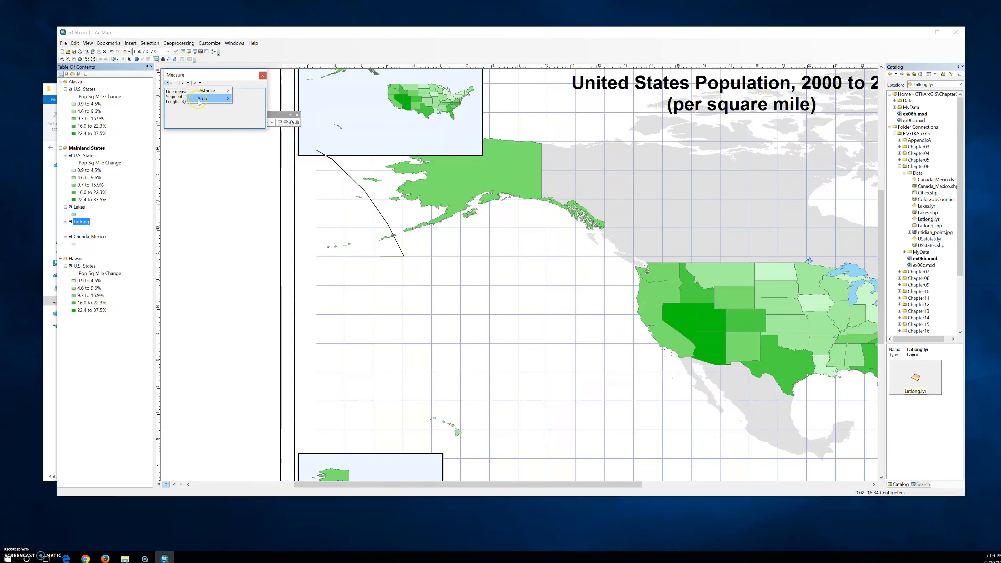
left_click(184, 84)
left_click(200, 83)
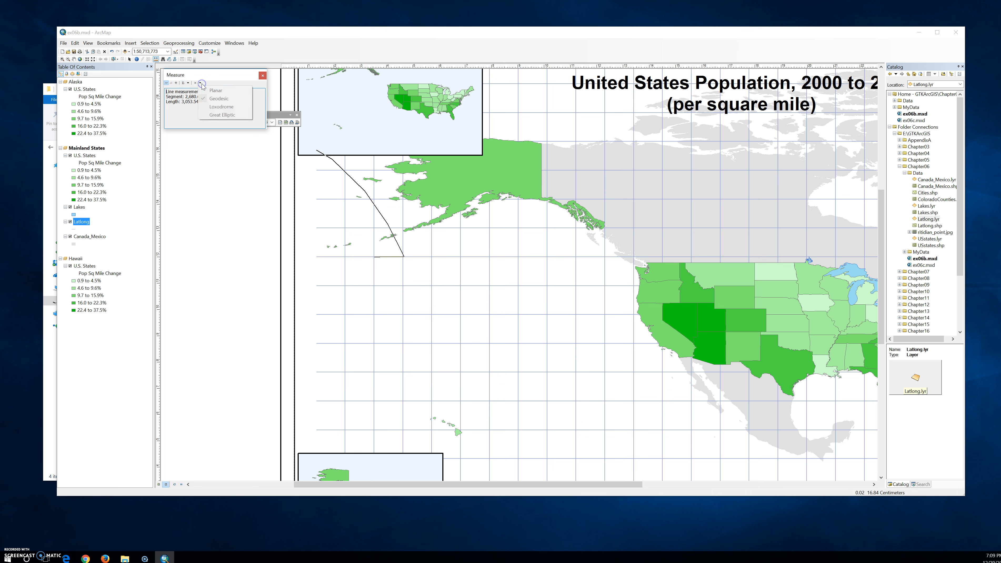
left_click(201, 84)
left_click(201, 84)
Set the Measure tool to measure features, show the running total and report distances in decimeters.
left_click(176, 83)
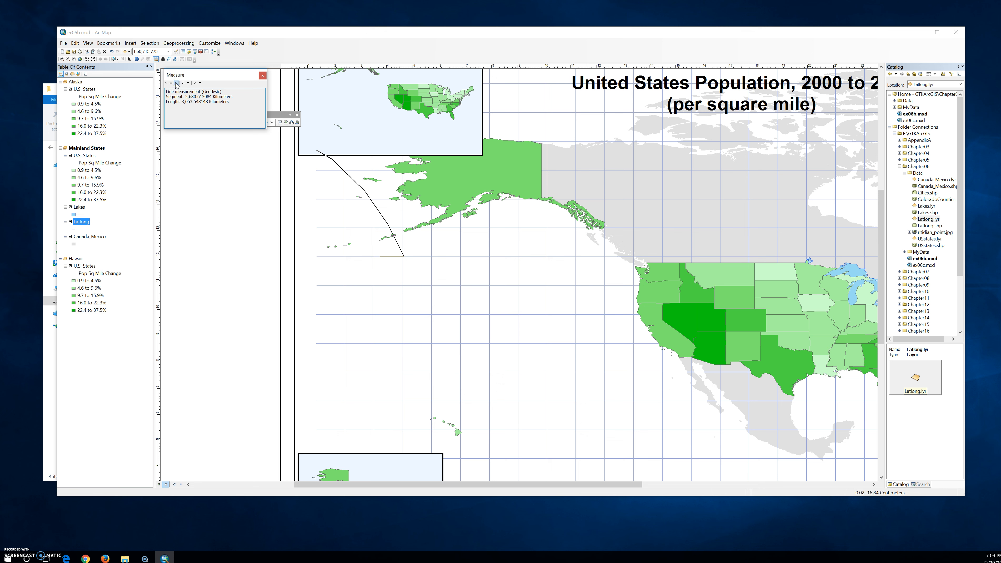
left_click(184, 84)
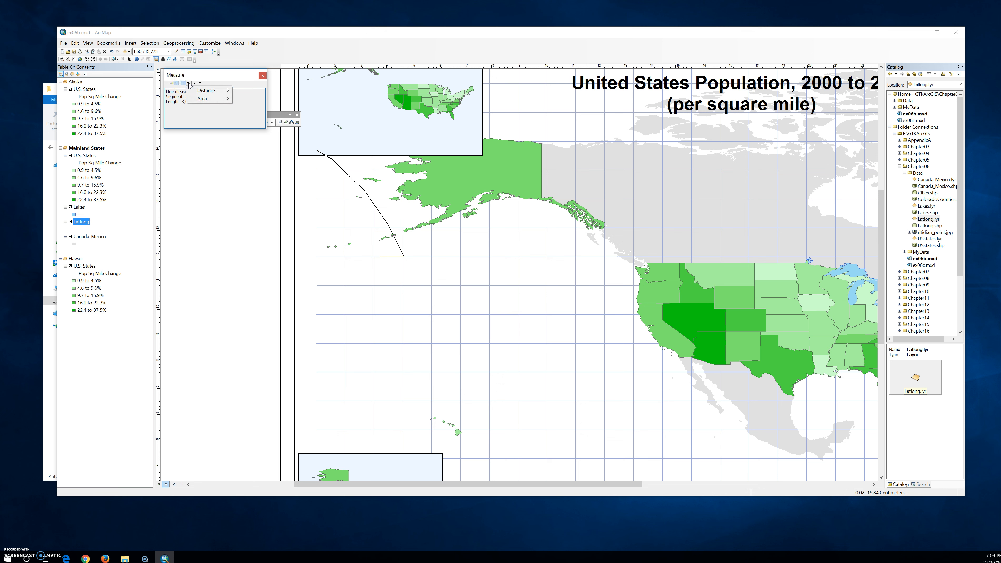
mouse_move(218, 92)
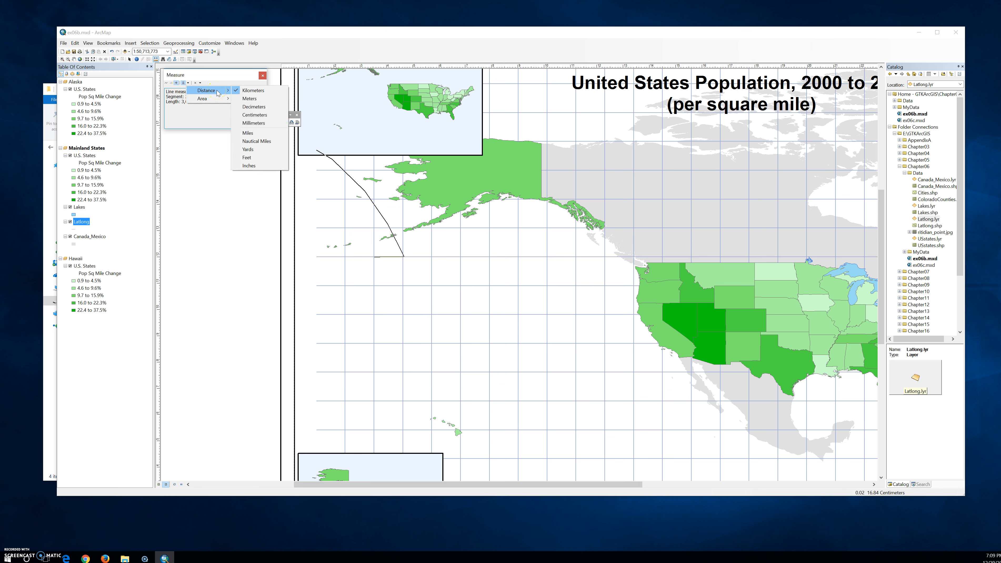
left_click(256, 111)
left_click(257, 109)
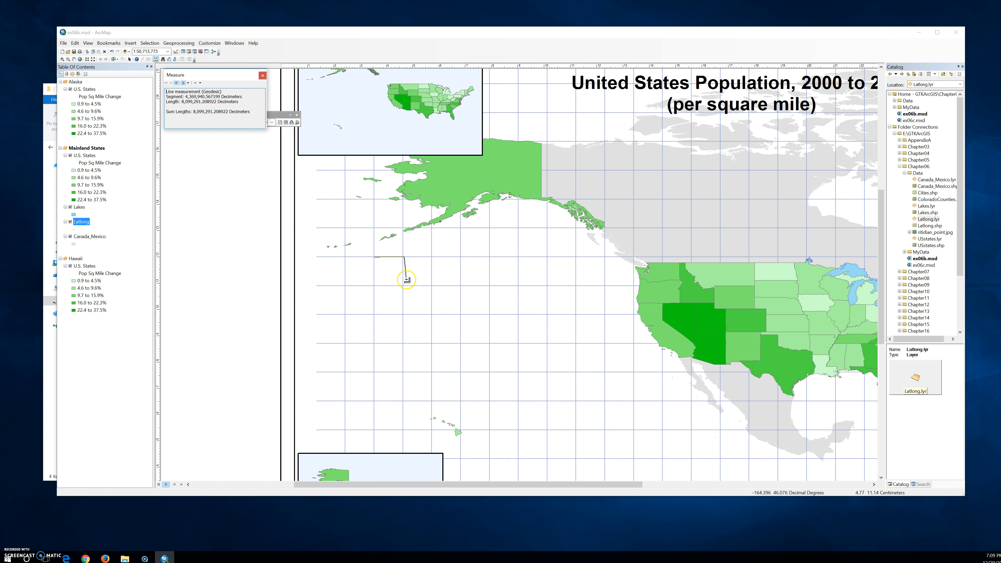
Finish the pending measurement line and measure several Latlong grid lines south and east of the Aleutian Islands as features.
double_click(404, 290)
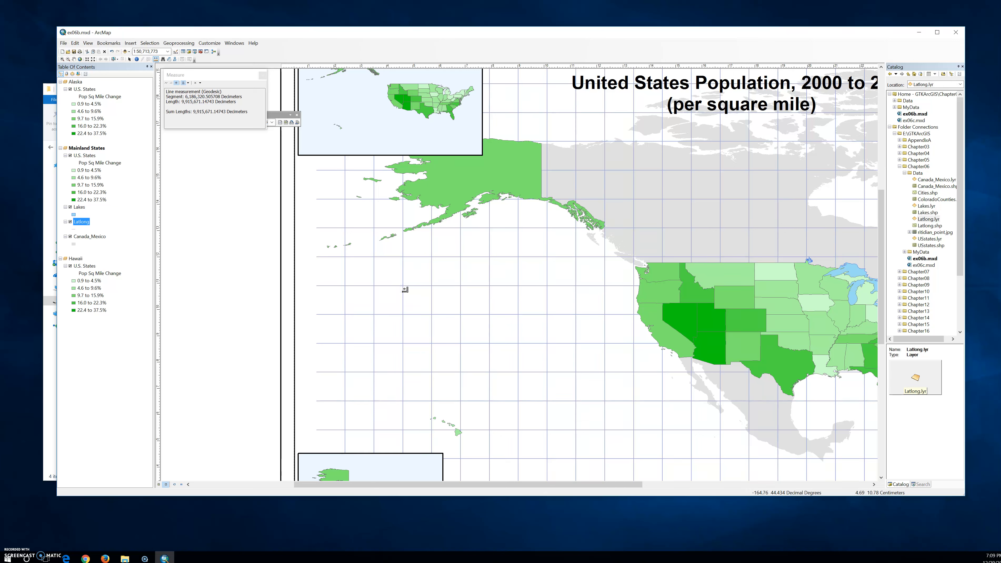
left_click(403, 257)
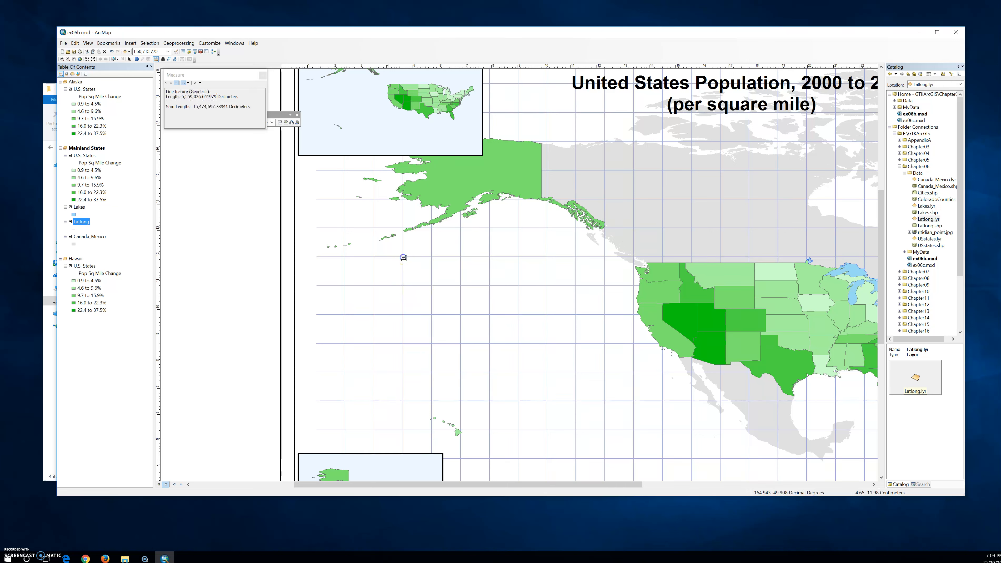
left_click(404, 257)
left_click(404, 257)
left_click(373, 257)
left_click(344, 288)
left_click(344, 315)
left_click(344, 315)
left_click(371, 315)
left_click_drag(237, 78, 230, 141)
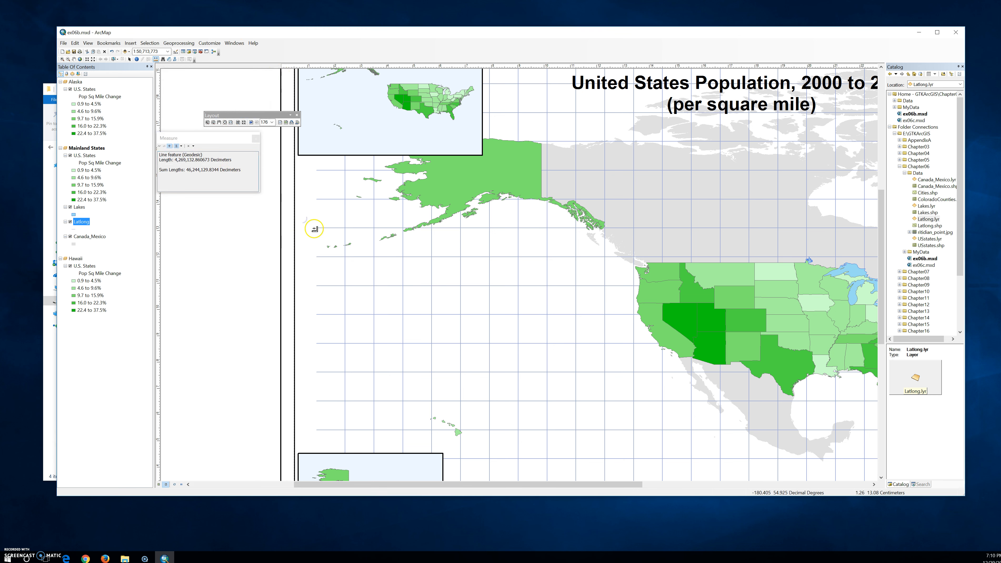
left_click(517, 227)
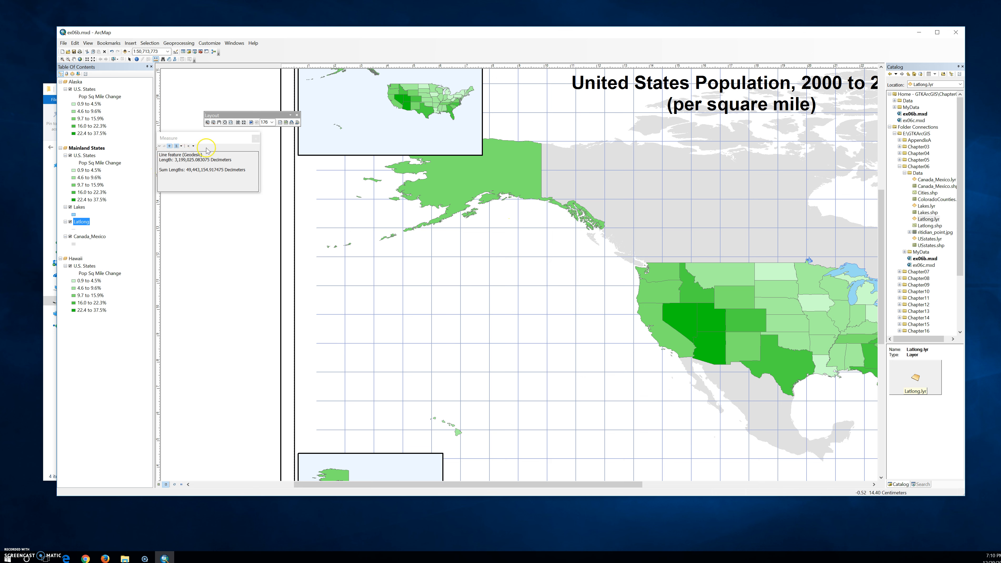
Clear the measurement results and measure the Latlong grid lines near latitudes 50 and 40, keeping decimeters as the distance unit.
left_click(188, 146)
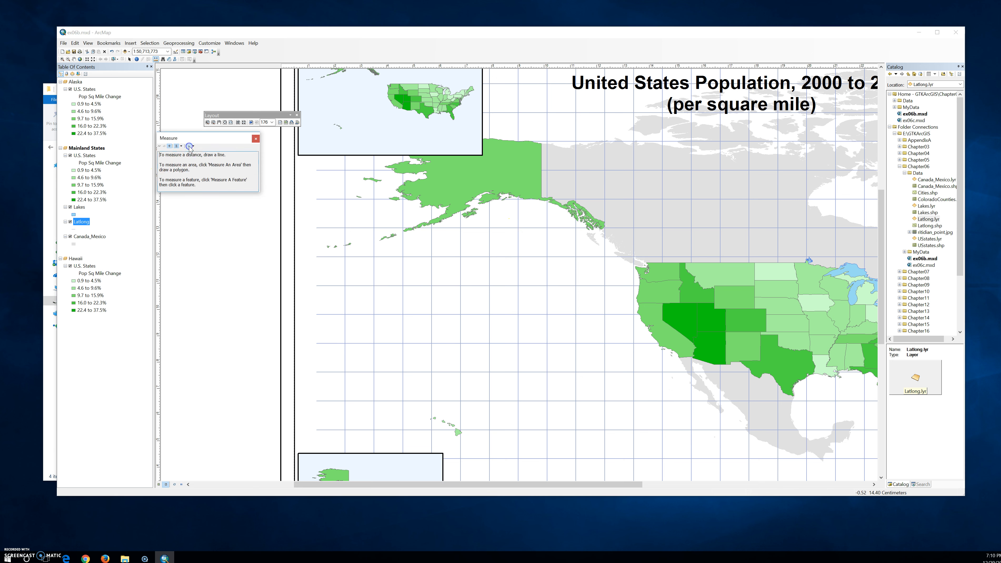
left_click(431, 259)
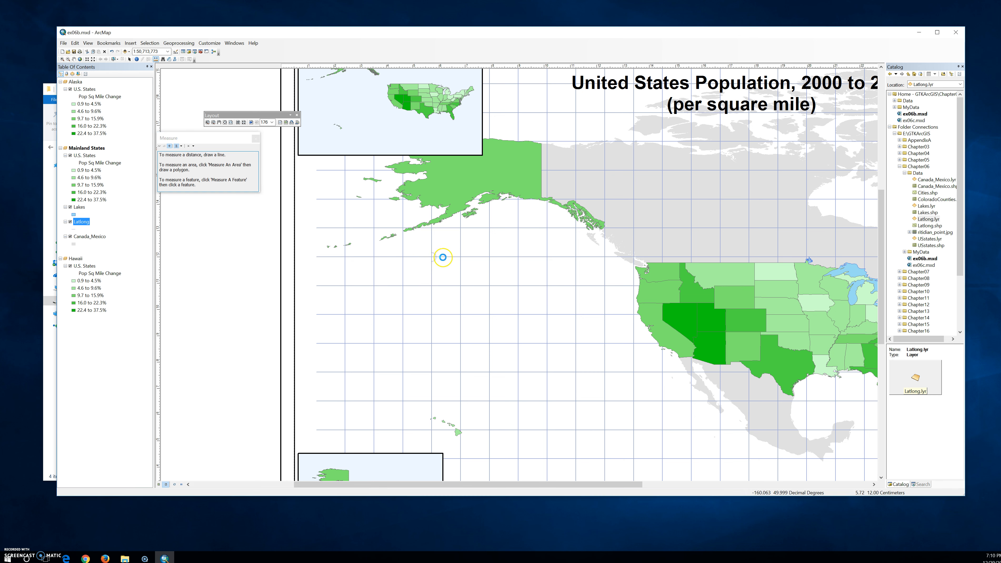
left_click(455, 260)
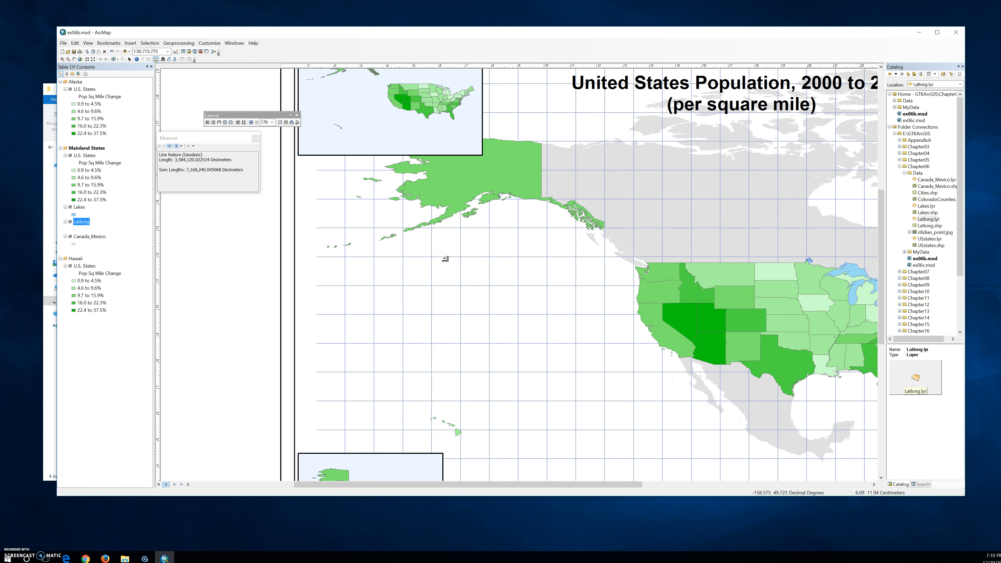
left_click(181, 146)
left_click(181, 146)
mouse_move(199, 154)
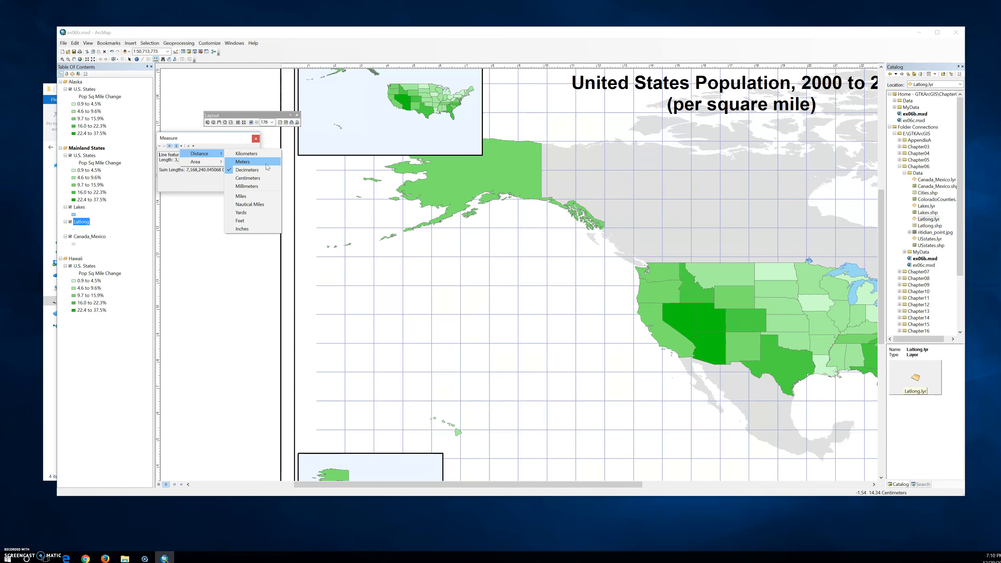
left_click(263, 171)
left_click(404, 315)
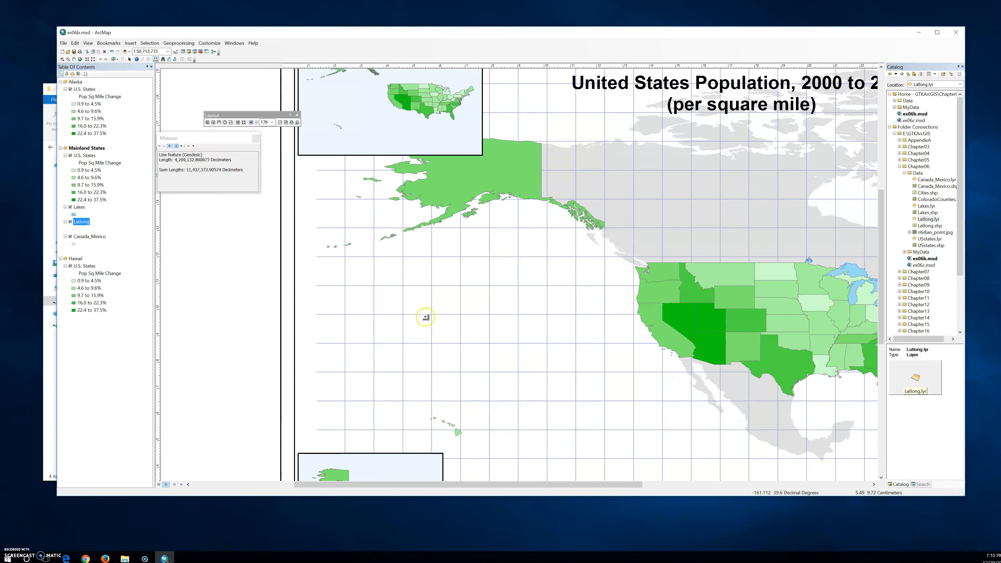
Check the available measurement types, and close the Measure window and the floating Layout toolbar.
left_click(193, 146)
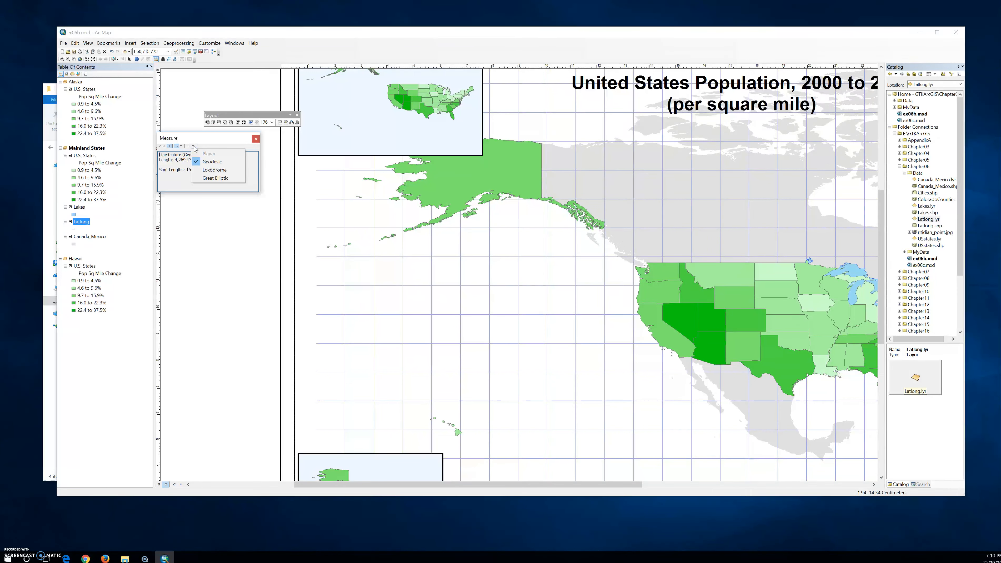
left_click(169, 146)
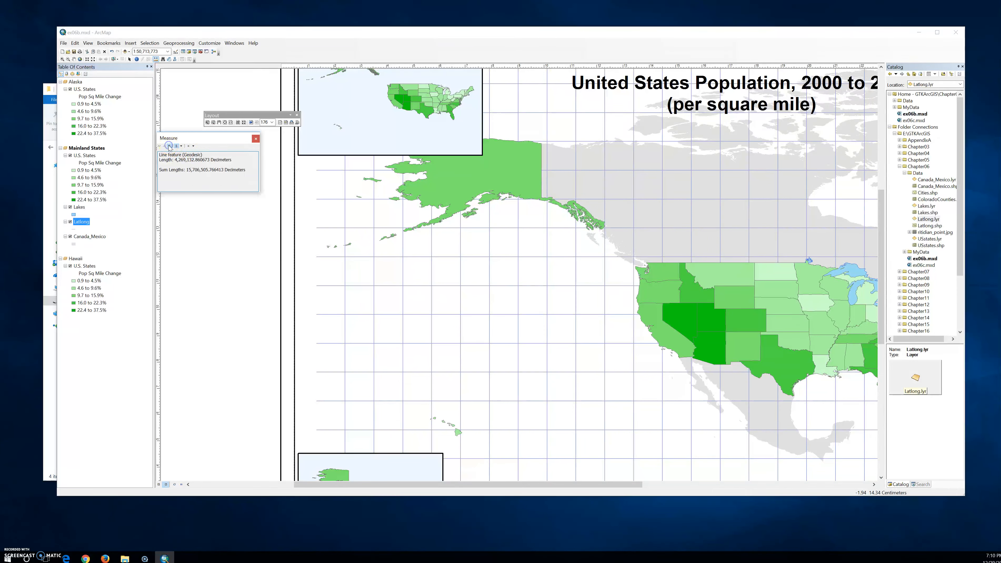
left_click(256, 140)
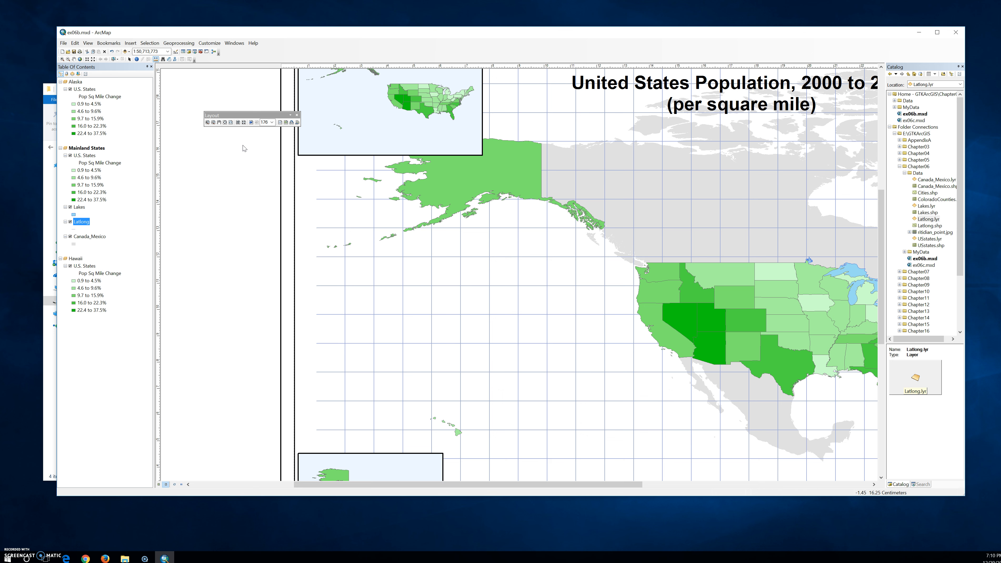
left_click(297, 114)
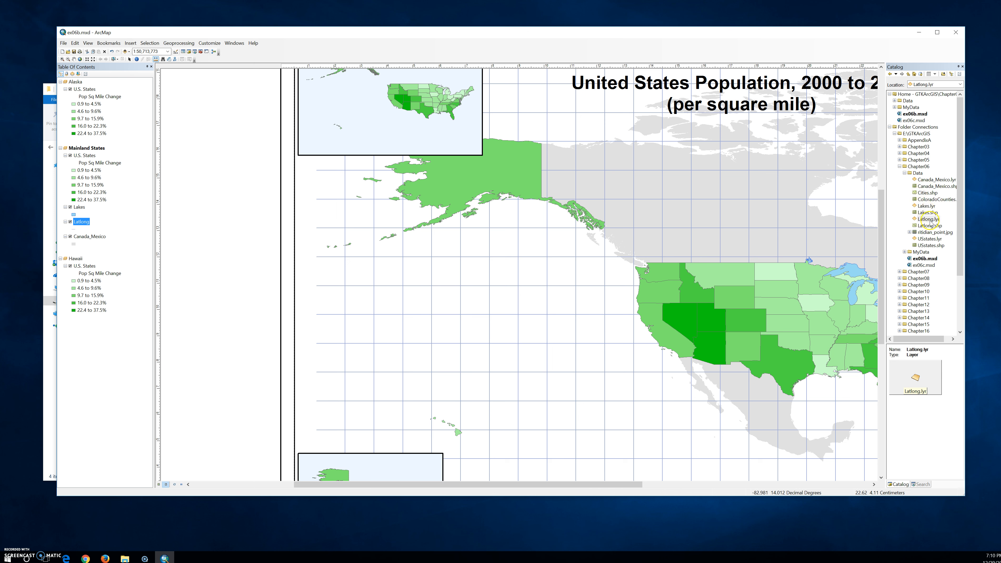
Add Cities.shp from the Chapter06 Data folder to the Mainland States frame above U.S. States, dismissing the coordinate system warning.
left_click(937, 206)
scroll(603, 294, "up", 2)
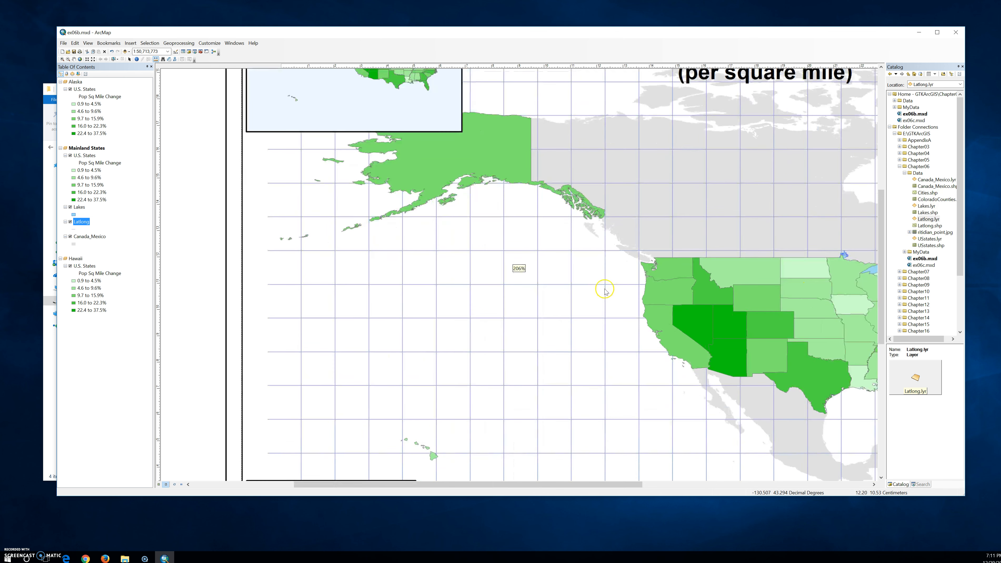
scroll(604, 294, "down", 2)
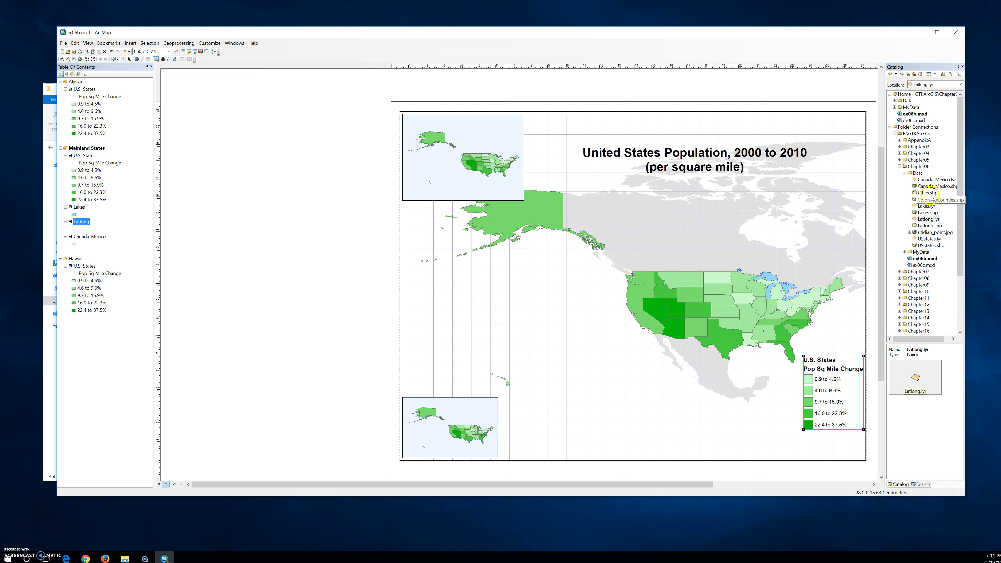
left_click(925, 194)
left_click_drag(925, 193, 85, 156)
left_click(575, 328)
Check the Latlong layer's data source, and move Latlong directly below Cities and above U.S. States in the Mainland States frame.
double_click(81, 237)
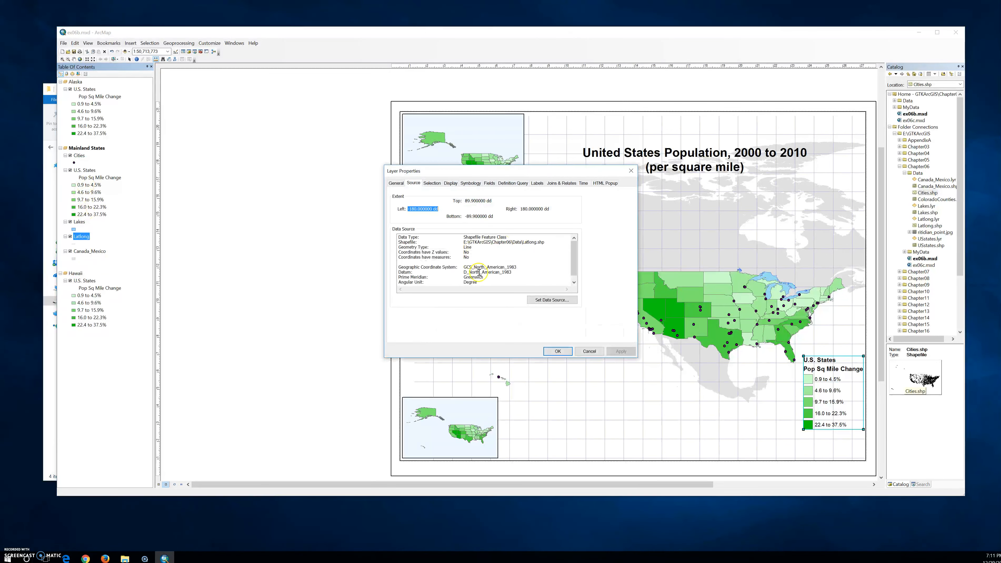
left_click(560, 351)
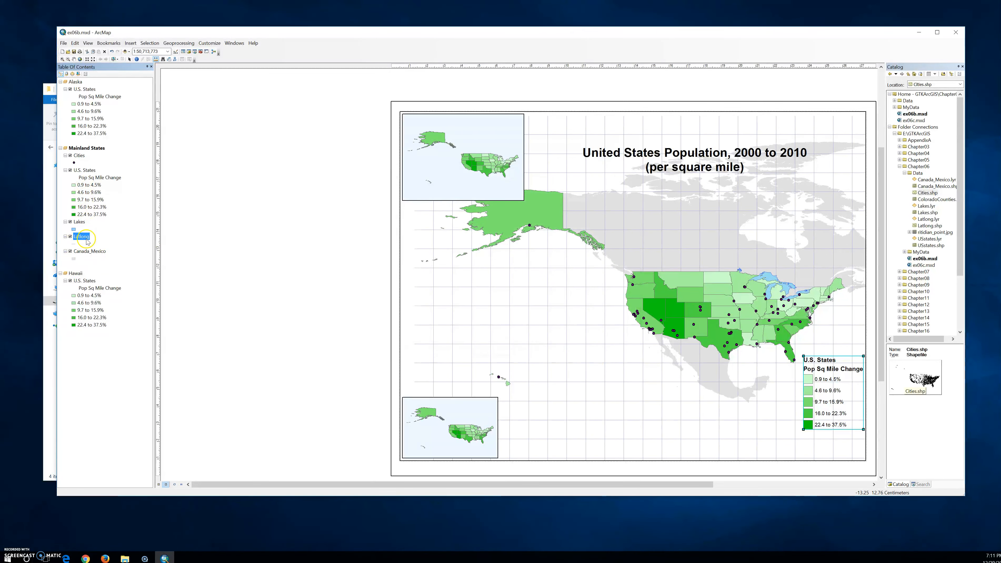
left_click_drag(87, 181, 72, 169)
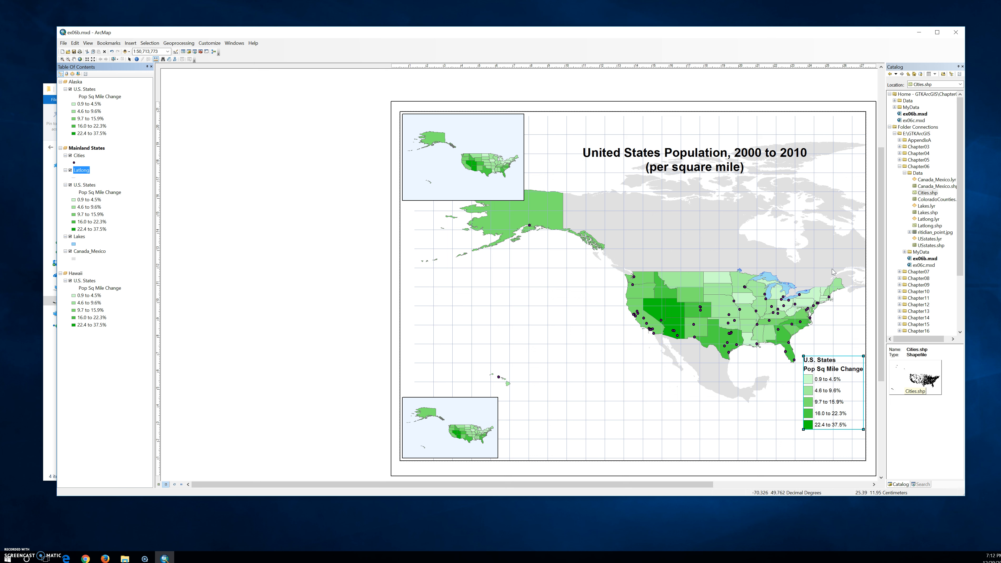
Pan the Mainland States map within its frame, and zoom the frame out to the full extent of its layers.
left_click(833, 266)
left_click(73, 60)
left_click_drag(643, 273, 624, 258)
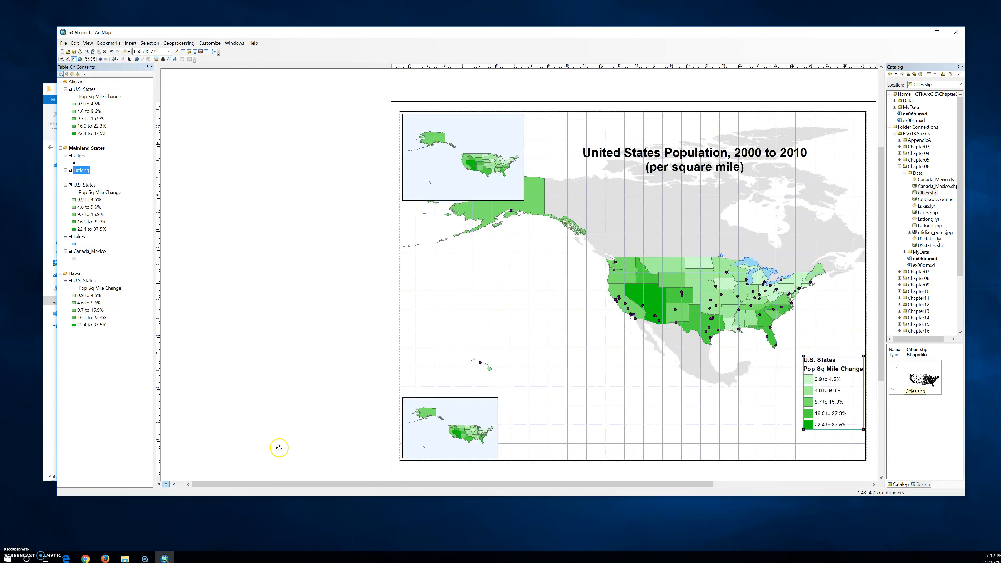
left_click(79, 59)
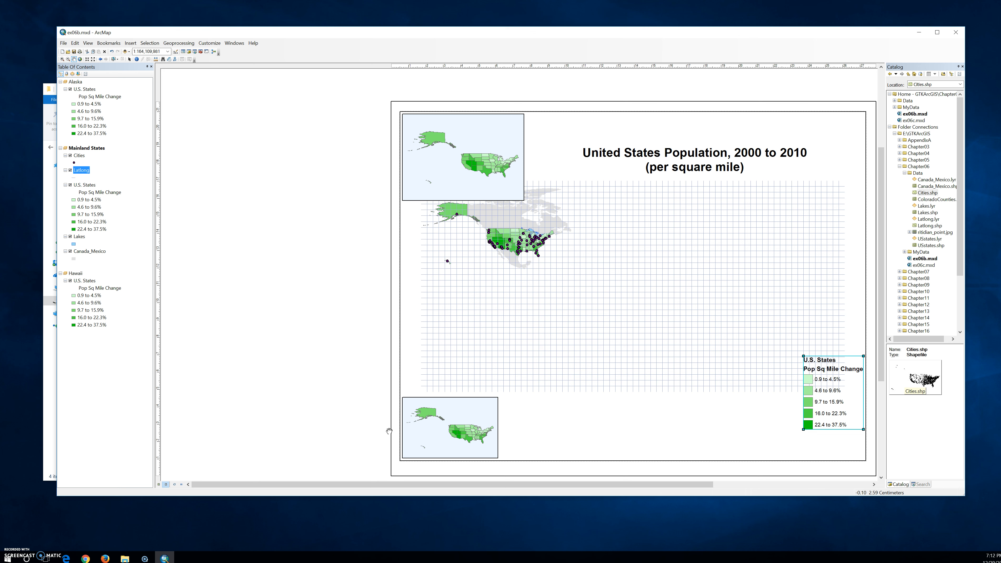
Review the Cities layer's geographic coordinate system in its properties, and return the Mainland States frame to full extent.
double_click(79, 156)
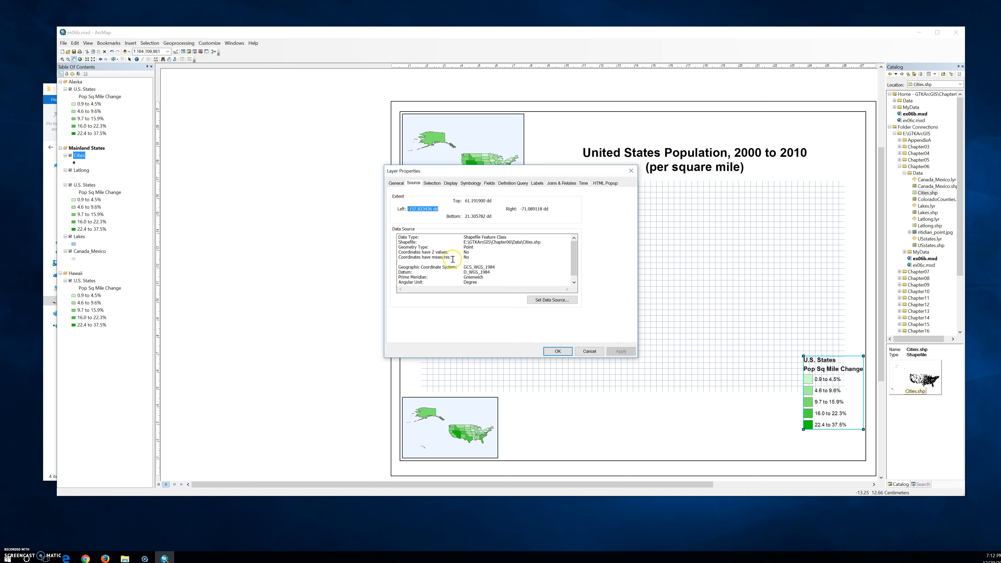
left_click_drag(464, 267, 508, 267)
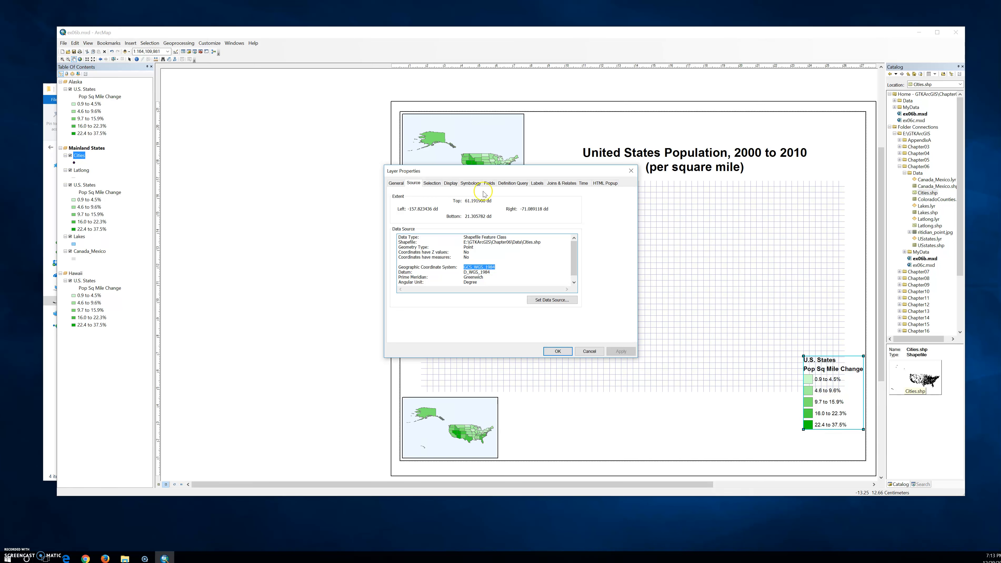
left_click(561, 352)
left_click_drag(447, 261, 549, 310)
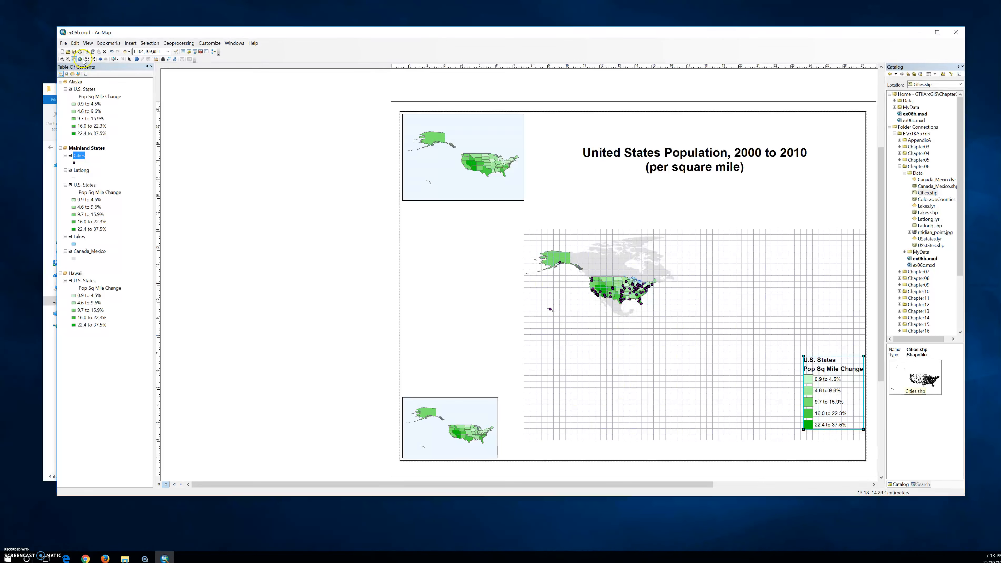
left_click(80, 59)
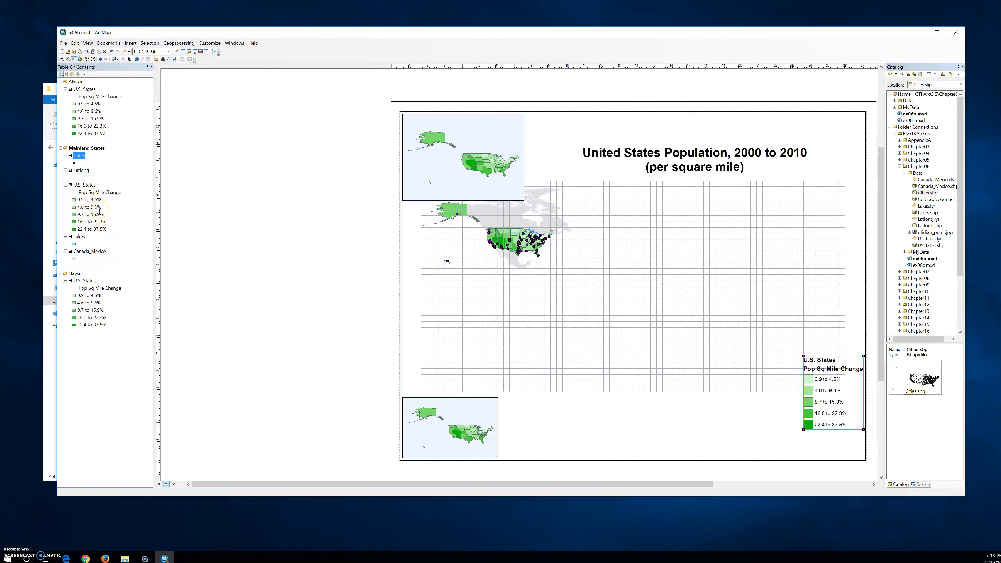
Review the geographic coordinate system of the Mainland States frame's U.S. States layer in its source properties.
left_click(101, 222)
right_click(118, 186)
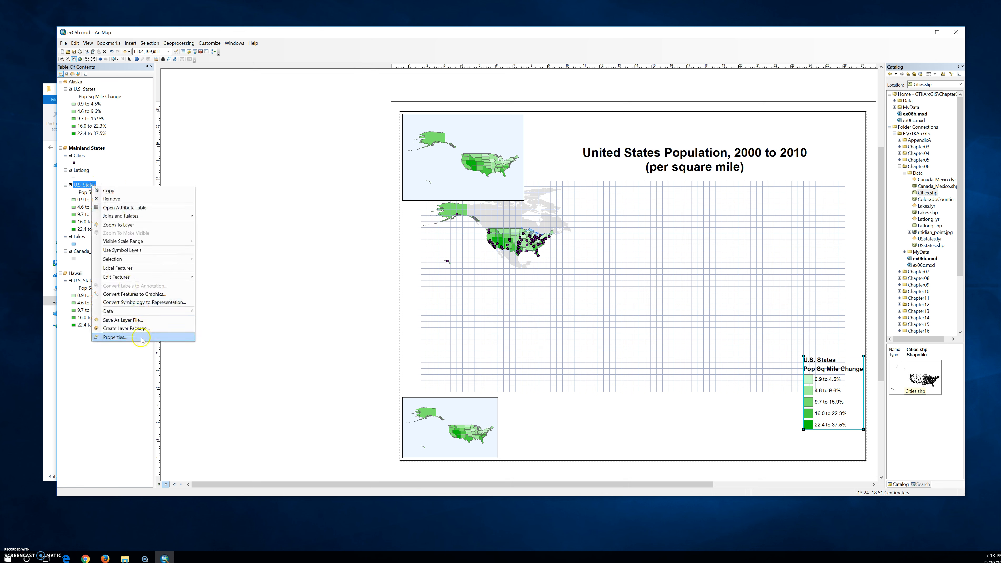
left_click(137, 340)
left_click_drag(501, 267, 398, 267)
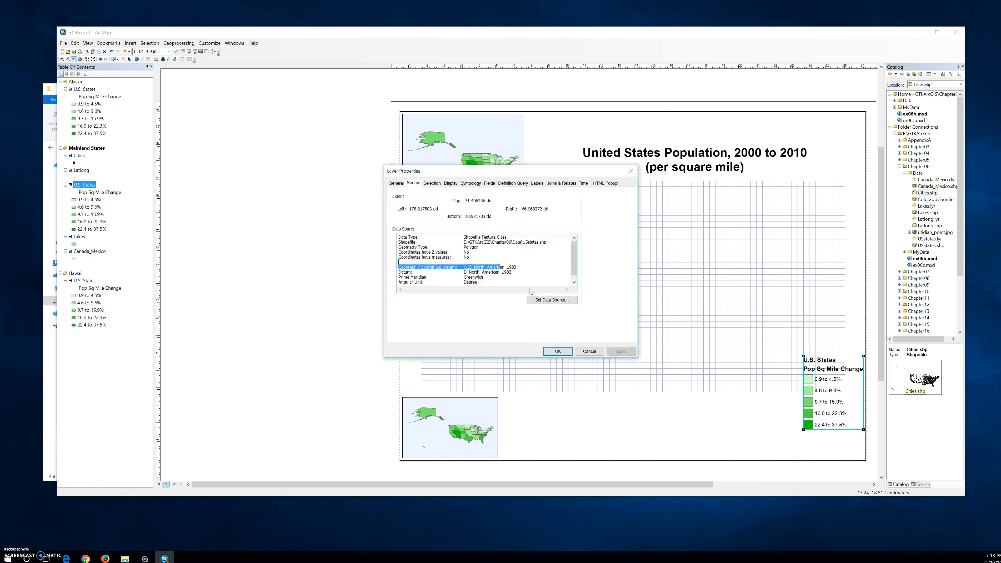
left_click(568, 351)
Check the Cities layer's geographic coordinate system and datum in its source properties to compare them with U.S. States.
right_click(79, 156)
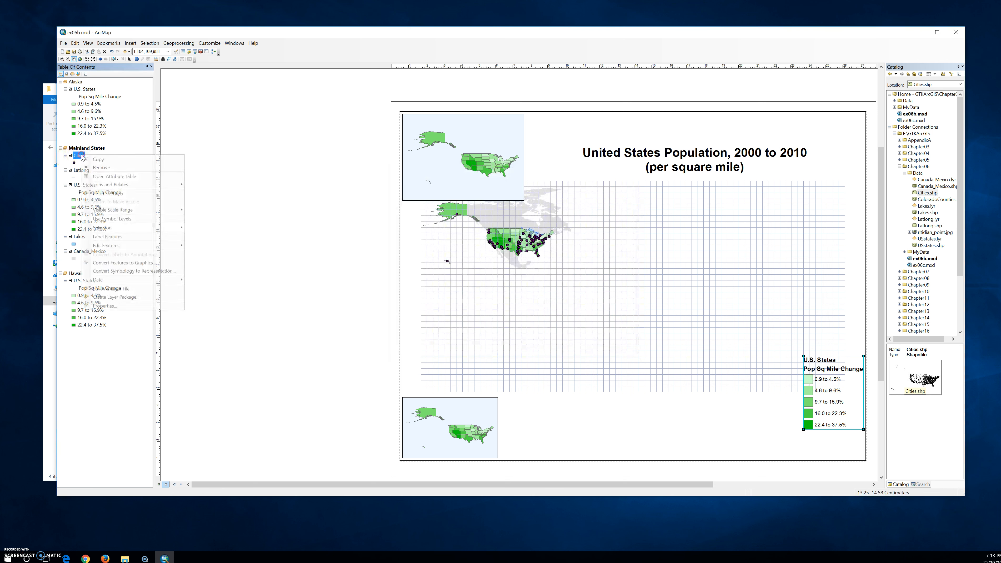
left_click(105, 306)
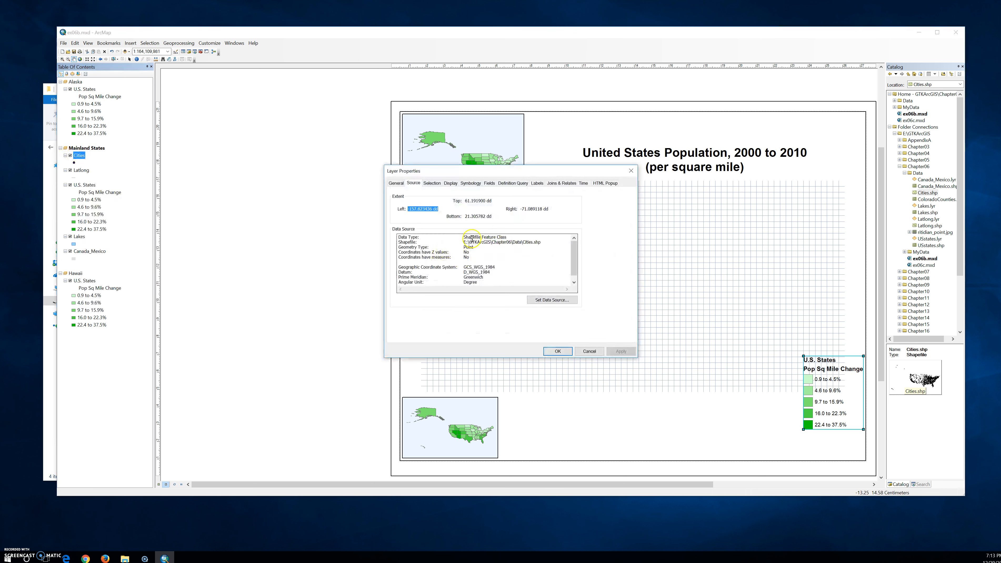
left_click_drag(471, 267, 522, 277)
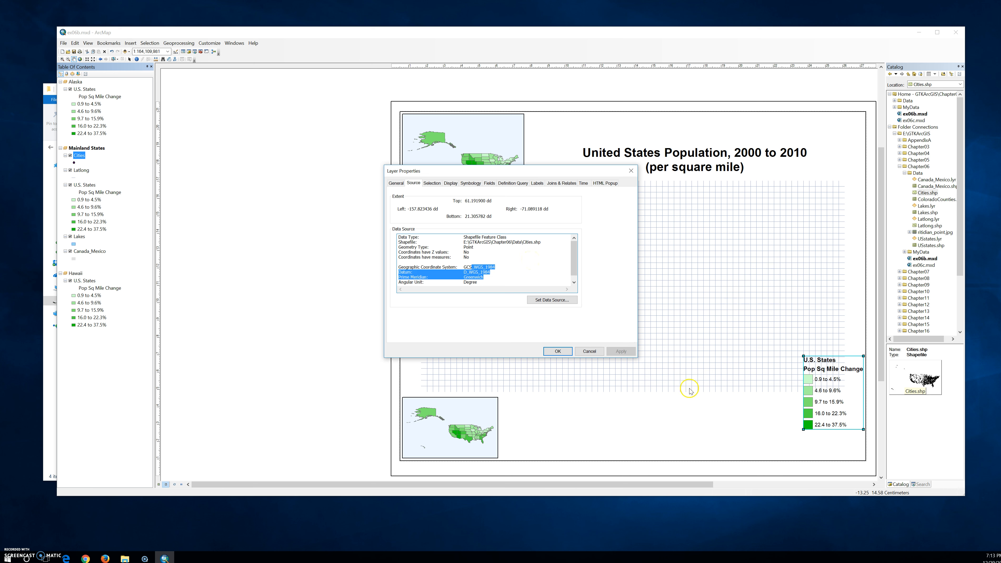
left_click(568, 352)
Show ArcToolbox over the workspace and expand Data Management Tools down to the Projections and Transformations tools.
left_click(200, 51)
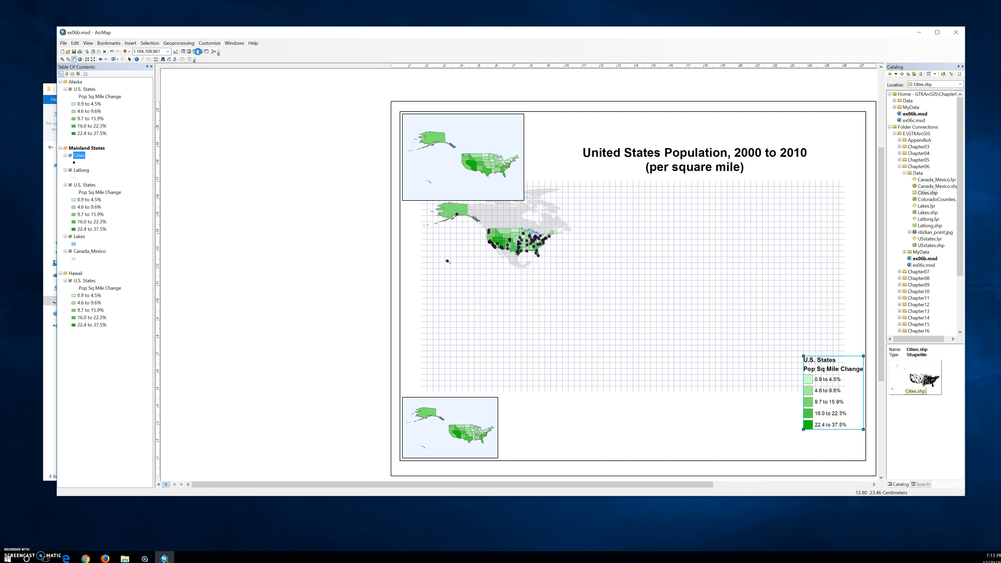
left_click_drag(0, 159, 287, 106)
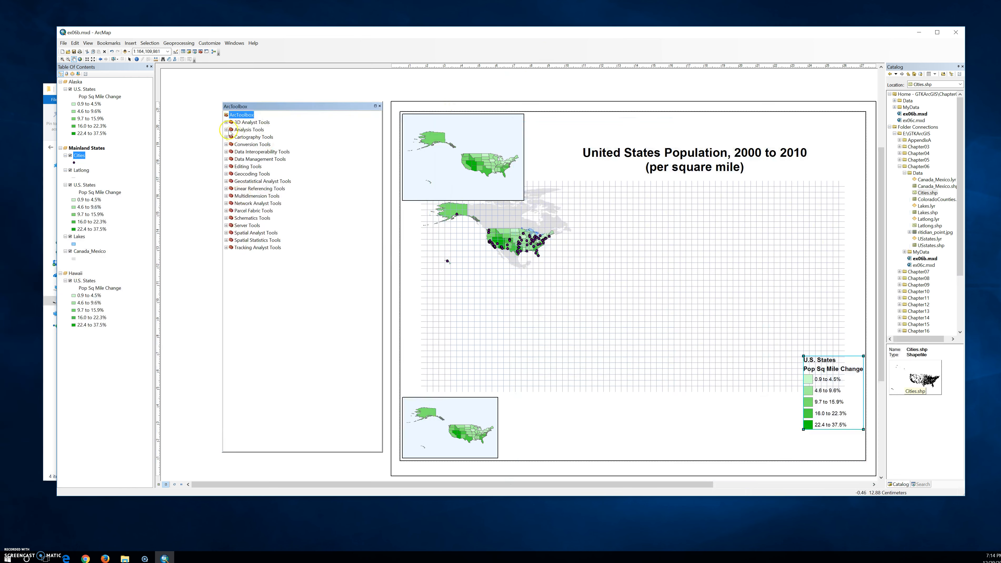
left_click(227, 160)
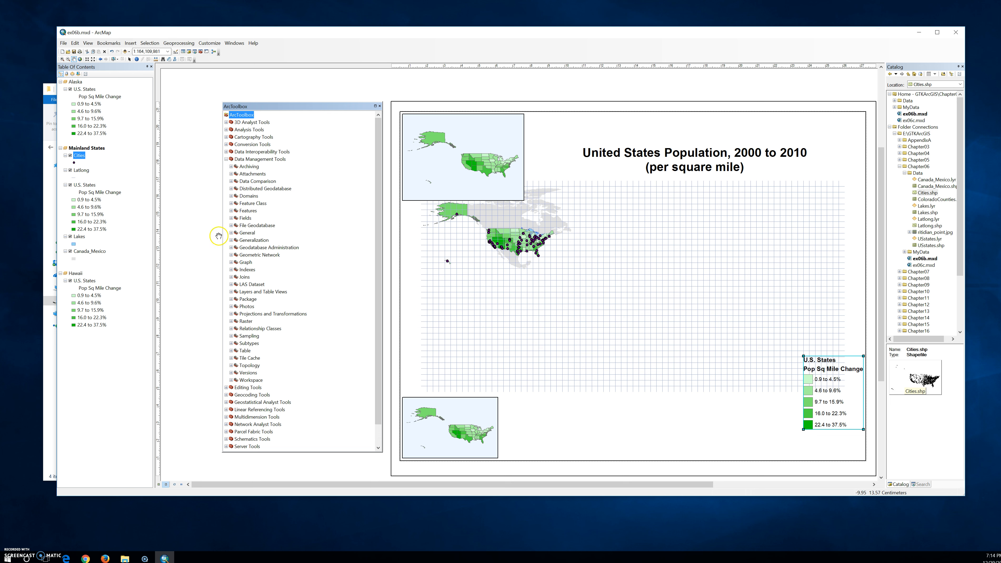
left_click(242, 316)
left_click(232, 314)
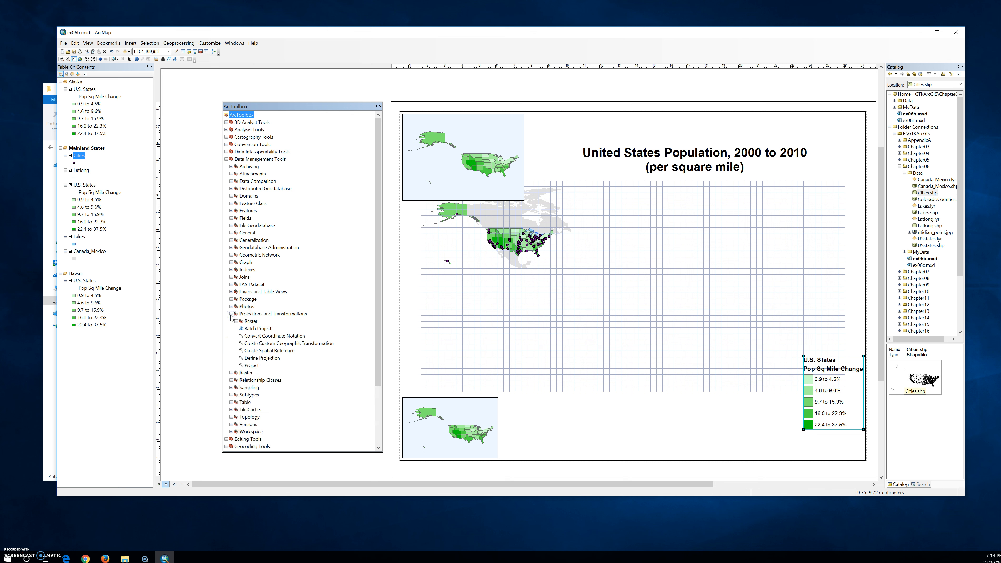
left_click(236, 322)
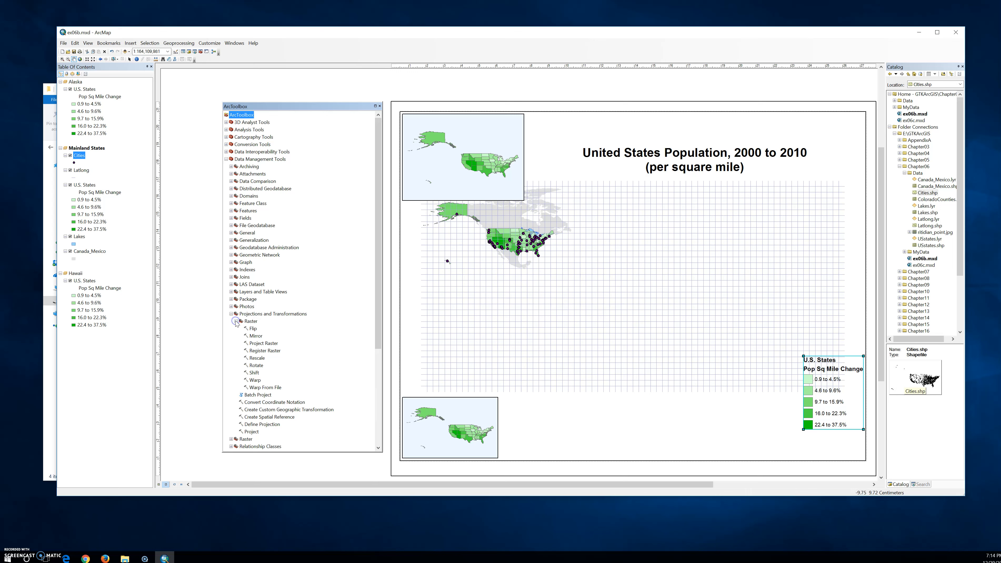
Start the Project tool for vector data and set Cities as its input dataset.
double_click(250, 434)
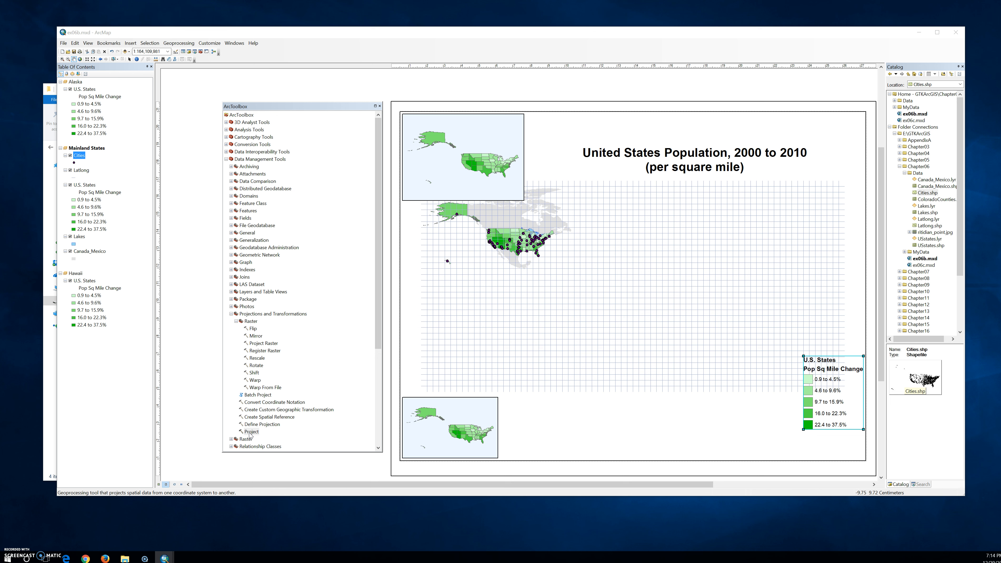
left_click(250, 433)
left_click(212, 449)
left_click_drag(0, 180, 480, 137)
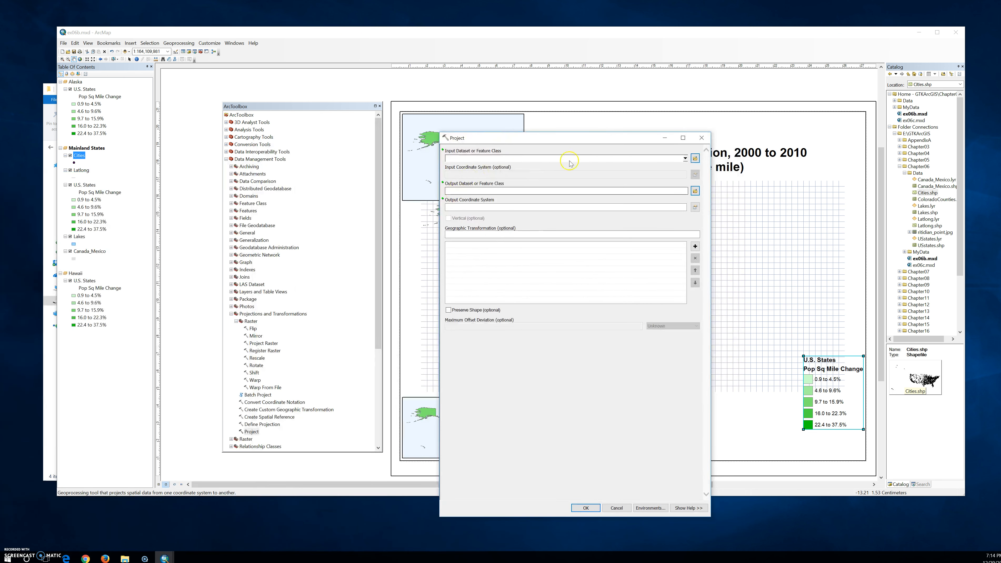
left_click(686, 158)
left_click(464, 189)
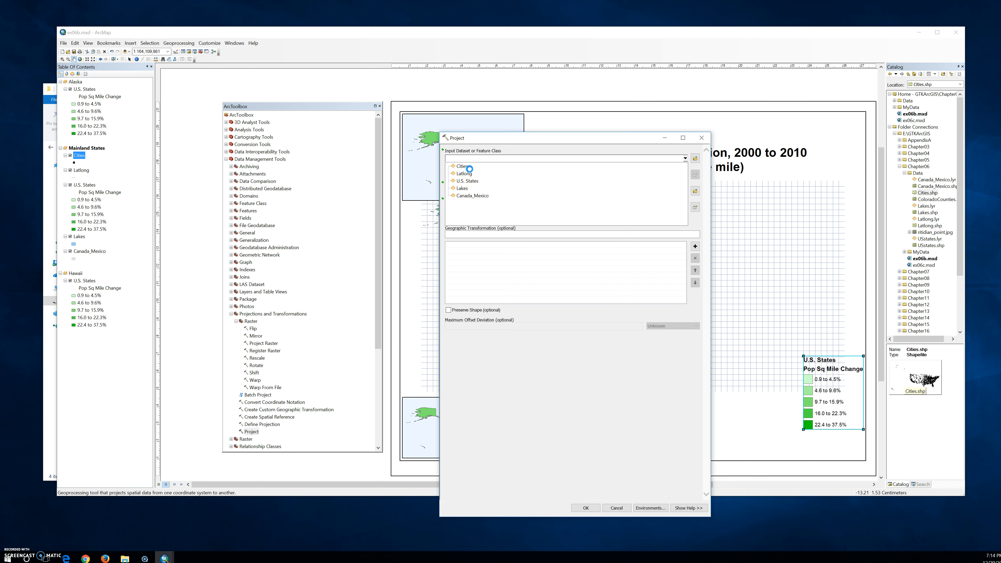
left_click(469, 168)
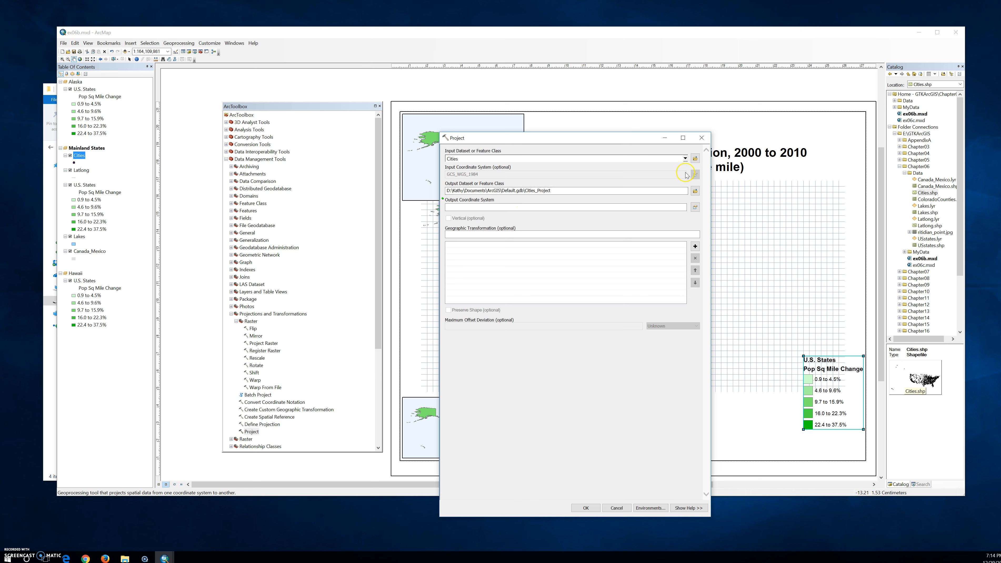
Choose the MyData folder in Chapter06 under E:\GTKArcGIS as the location for the projected Cities output.
left_click(695, 192)
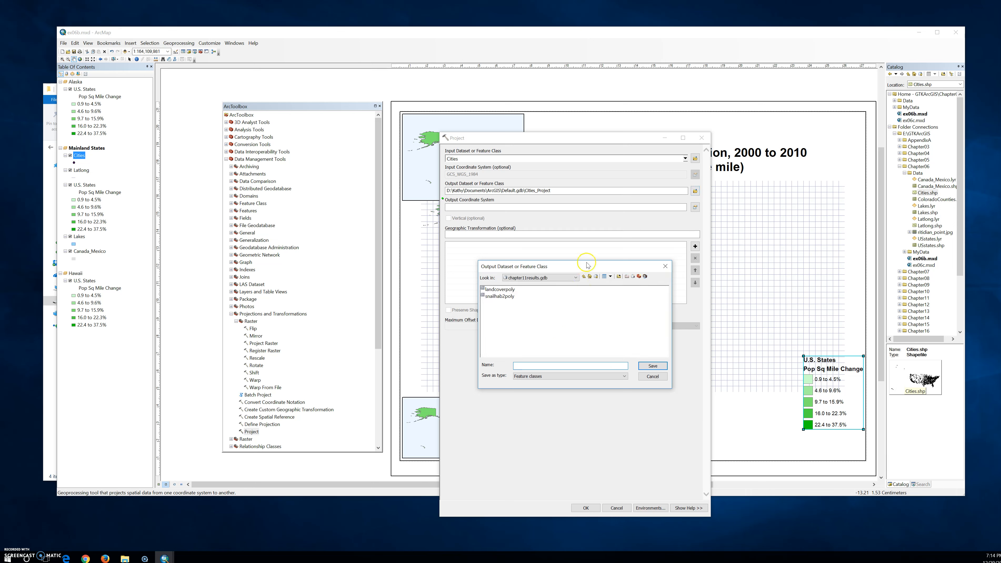
left_click(582, 278)
left_click(583, 277)
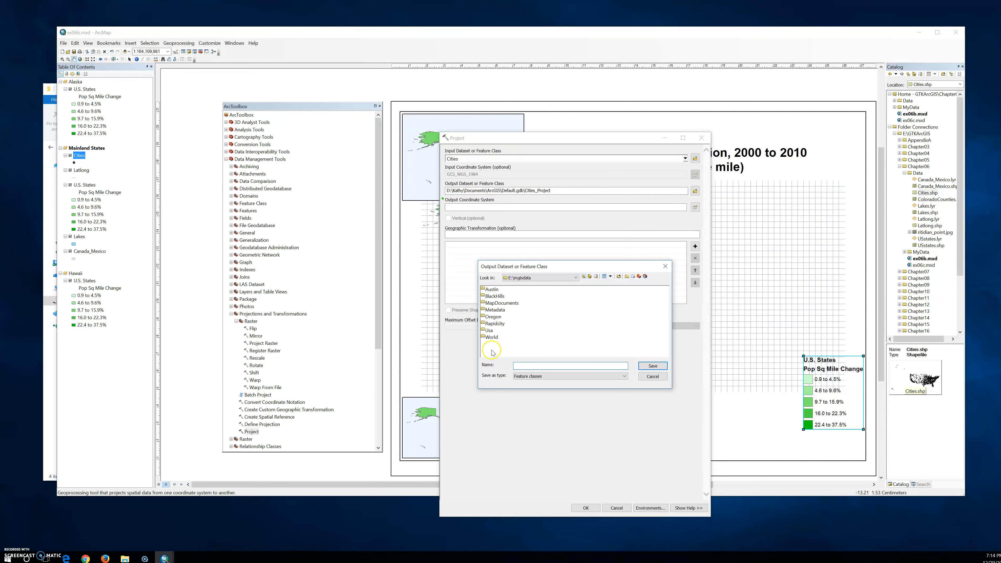
left_click(576, 278)
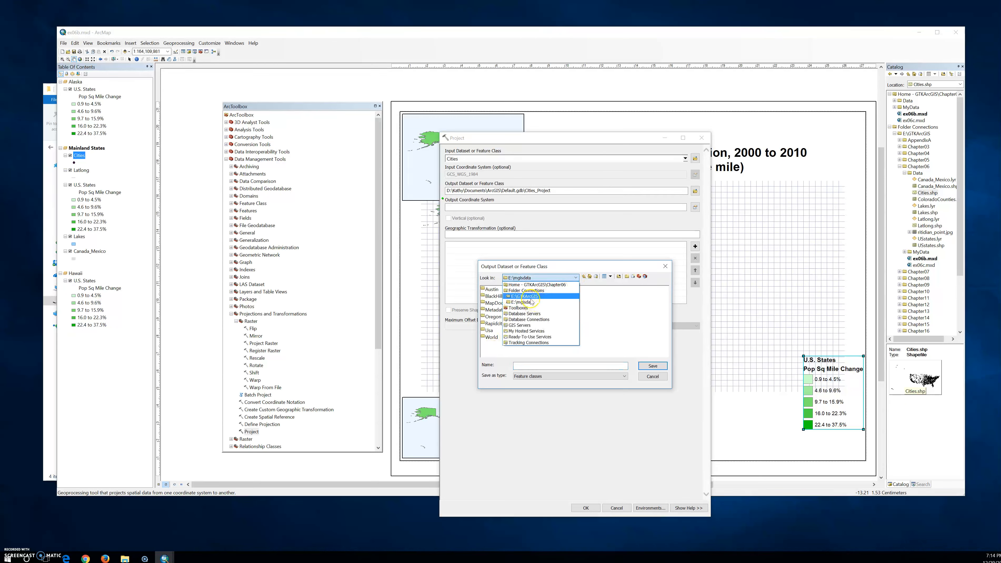
left_click(530, 297)
double_click(496, 316)
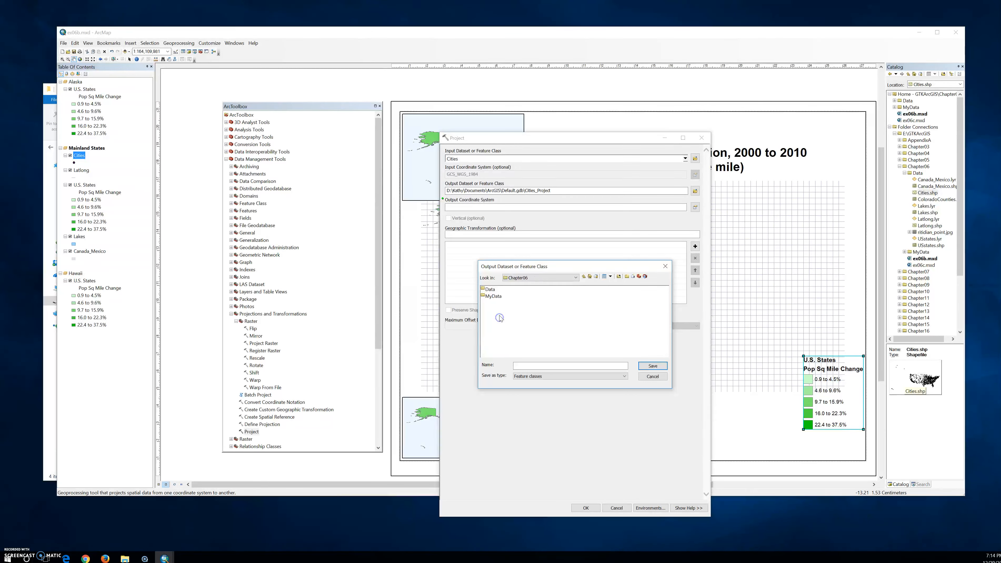
double_click(491, 296)
left_click(526, 365)
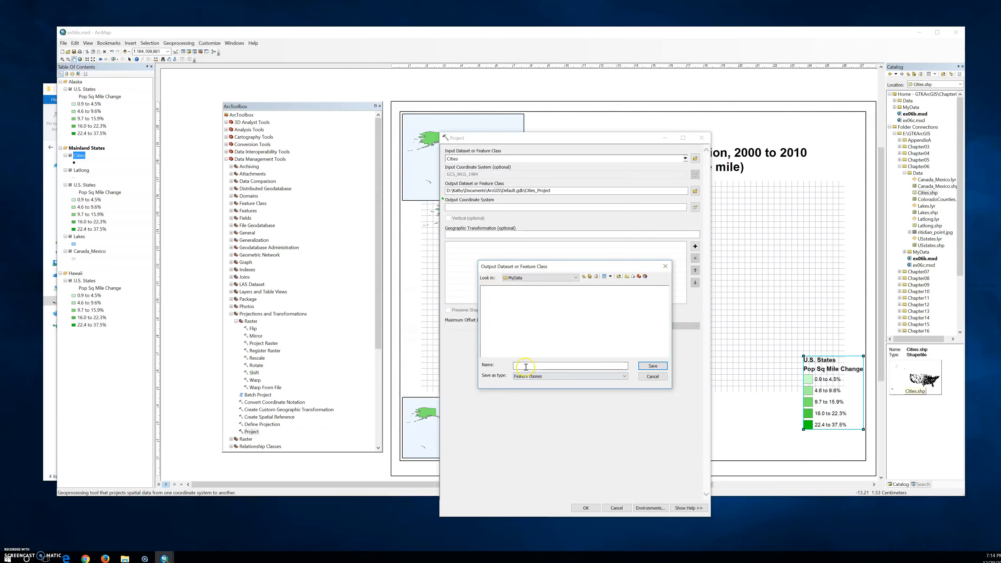